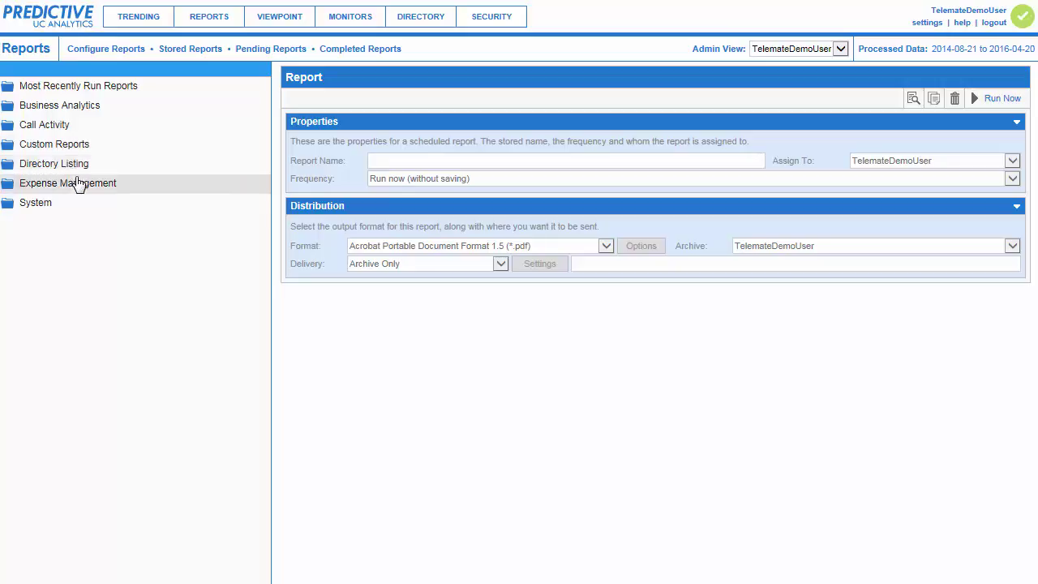
{"action": "left_click", "coordinate": [76, 172]}
{"action": "left_click", "coordinate": [77, 174]}
{"action": "left_click", "coordinate": [88, 188]}
{"action": "left_click", "coordinate": [88, 188]}
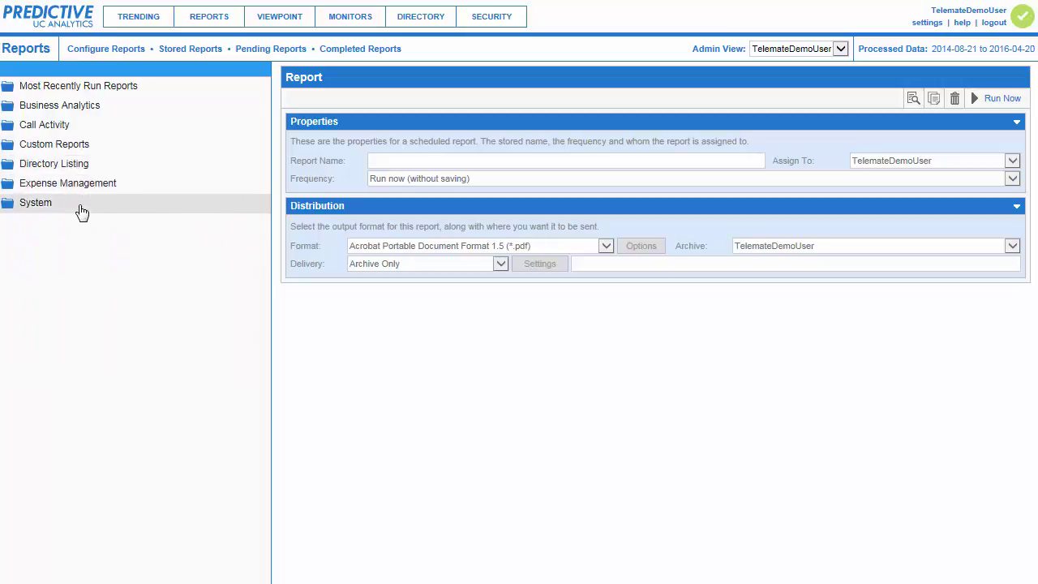
{"action": "left_click", "coordinate": [37, 208]}
{"action": "left_click", "coordinate": [38, 207]}
Step: Open the Grouped Activity Overview template from Business Analytics and name the report "Most Active Users"
{"action": "left_click", "coordinate": [41, 109]}
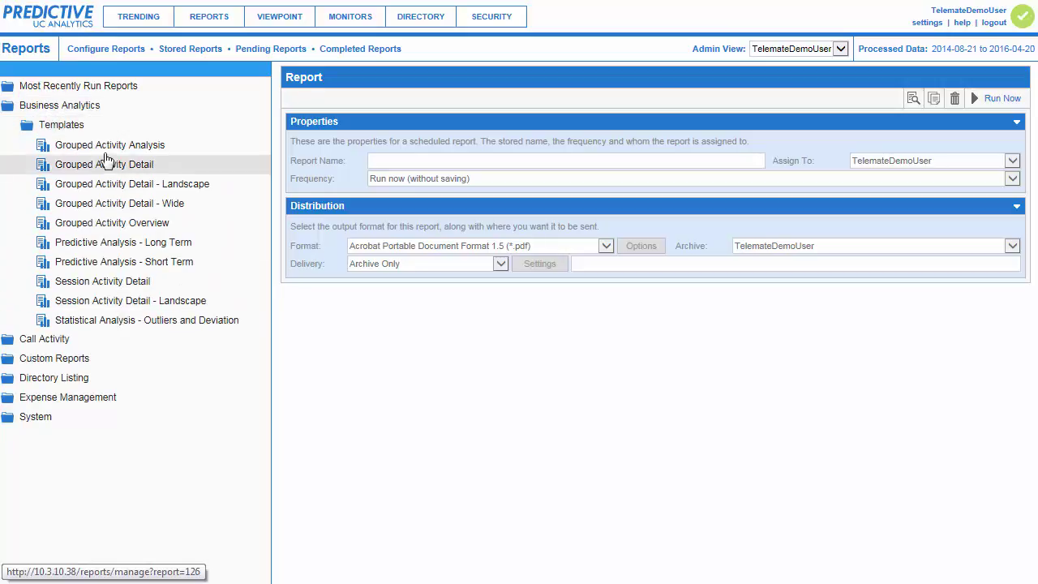
{"action": "left_click", "coordinate": [174, 229]}
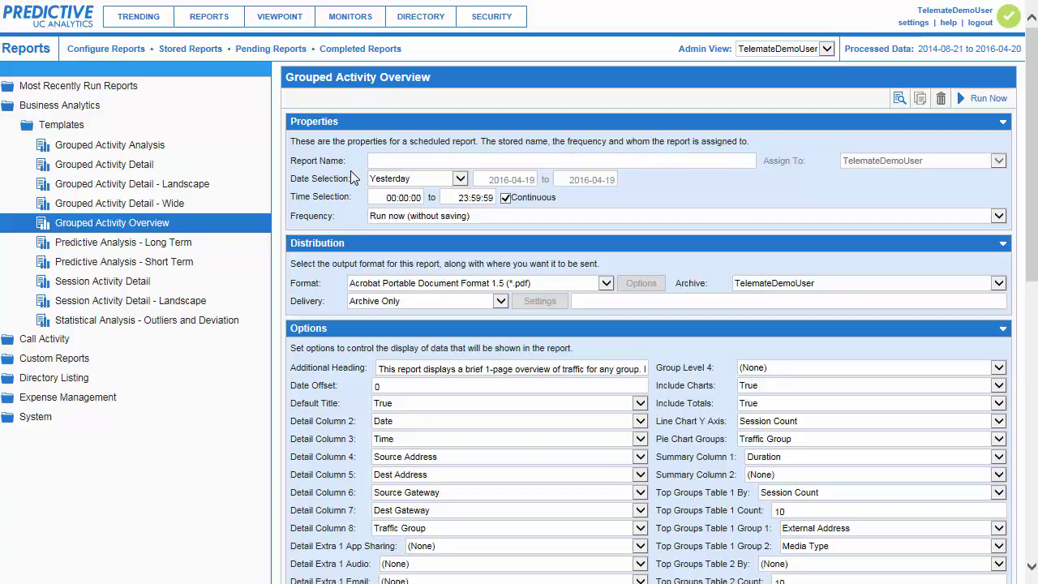
{"action": "type", "text": "Most Active Users"}
{"action": "left_click", "coordinate": [999, 166]}
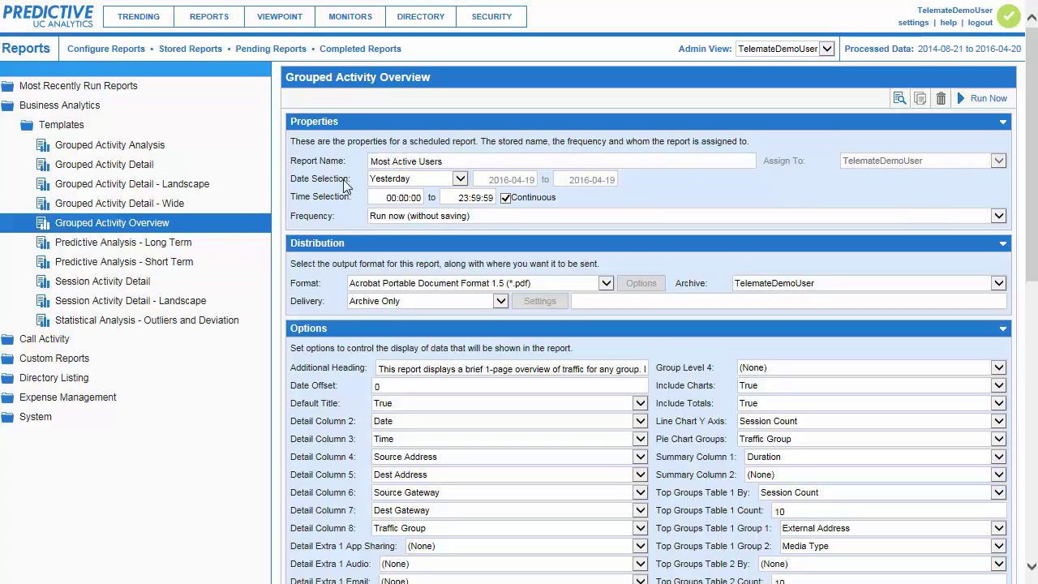
Step: Try the Past 1 day(s) and Custom date selections for the report
{"action": "left_click", "coordinate": [460, 179]}
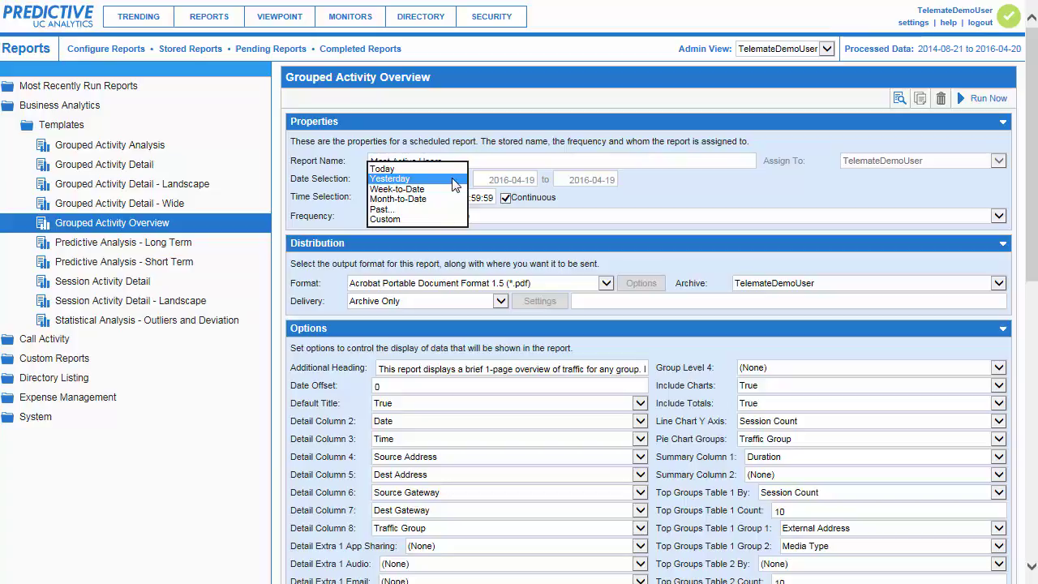
{"action": "left_click", "coordinate": [421, 209]}
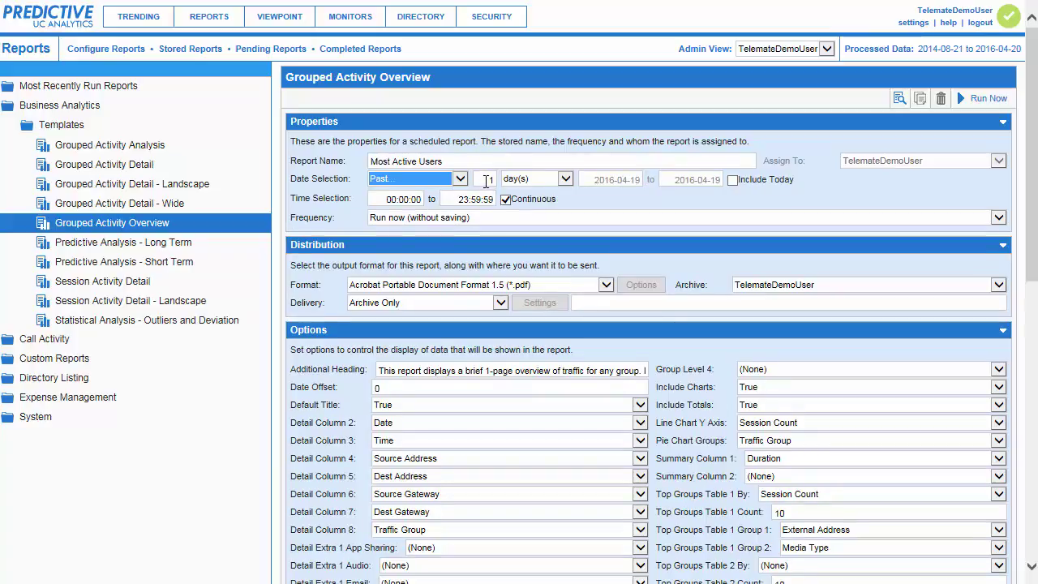
{"action": "left_click", "coordinate": [490, 179]}
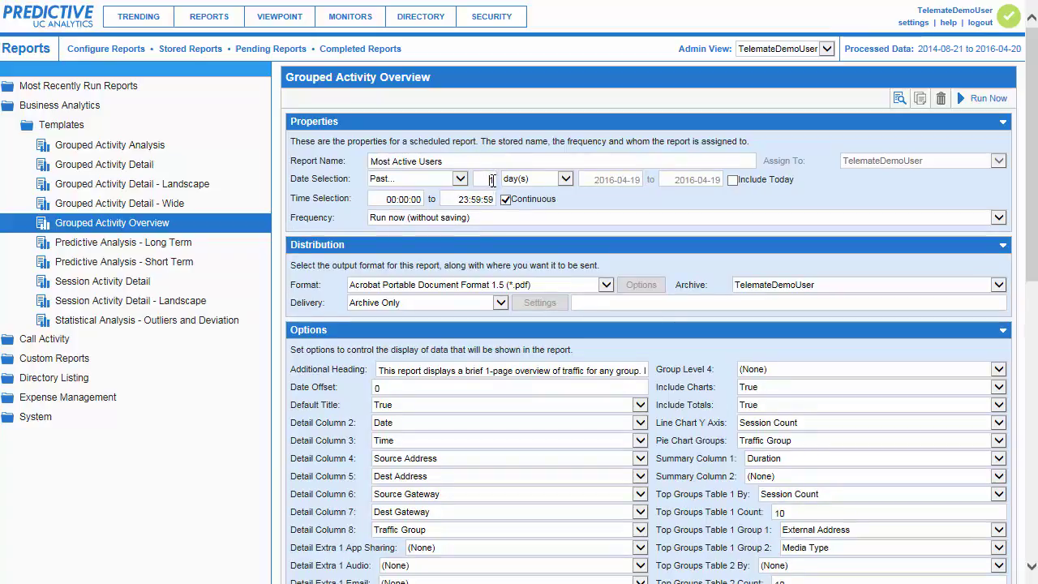
{"action": "left_click", "coordinate": [565, 180]}
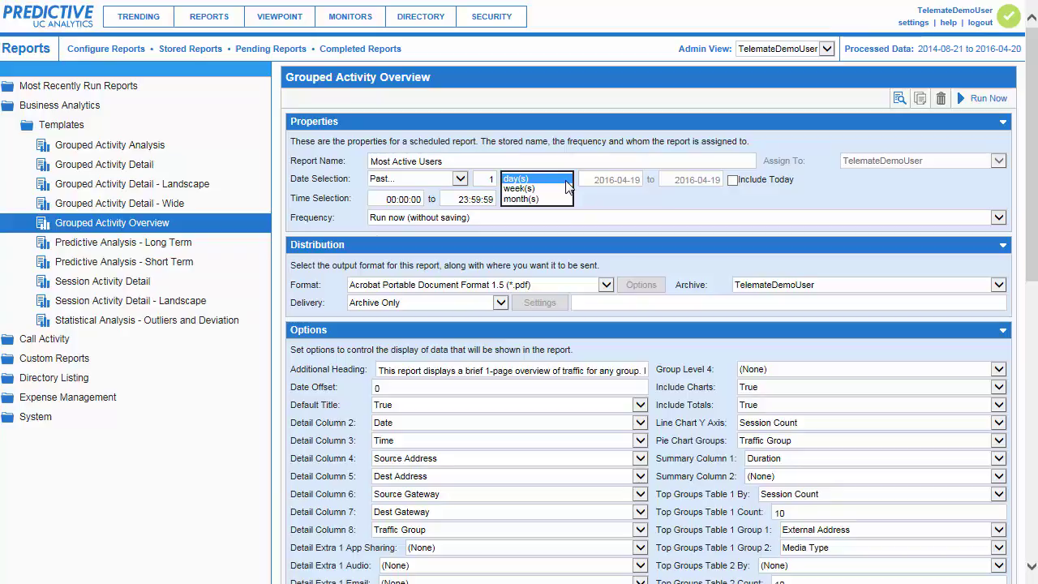
{"action": "left_click", "coordinate": [566, 181]}
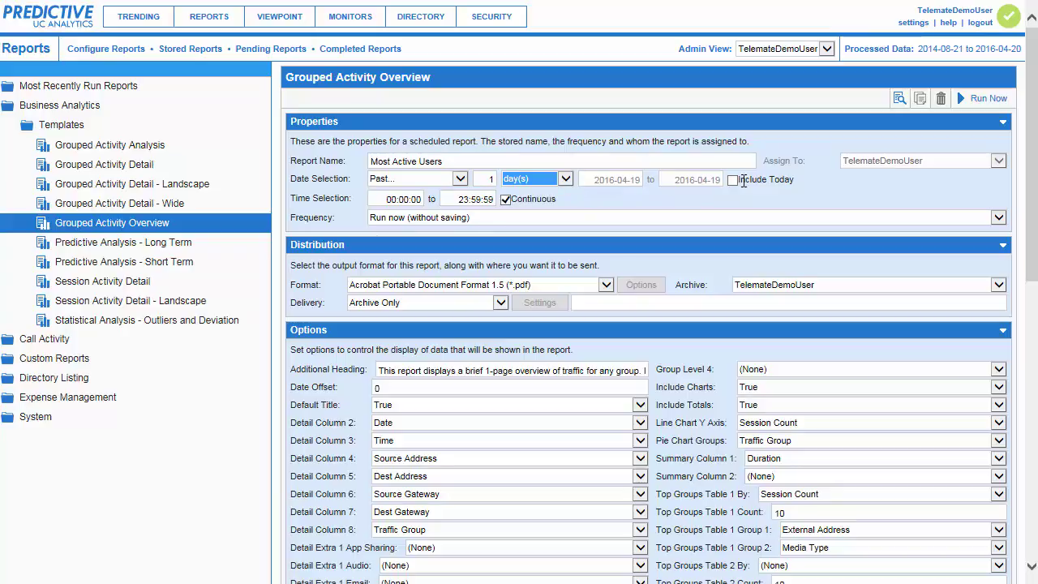
{"action": "left_click", "coordinate": [462, 180]}
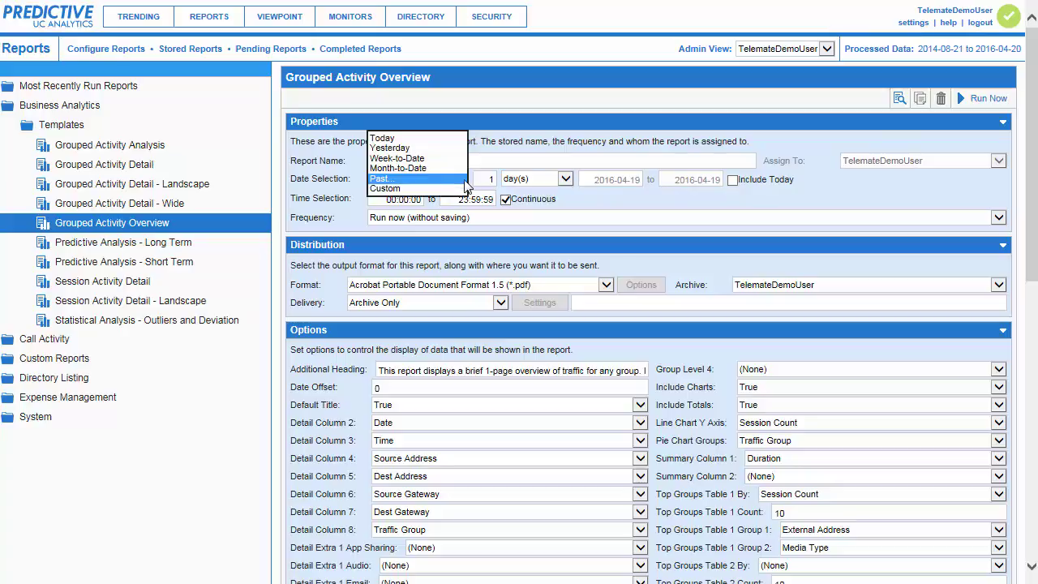
{"action": "left_click", "coordinate": [412, 190]}
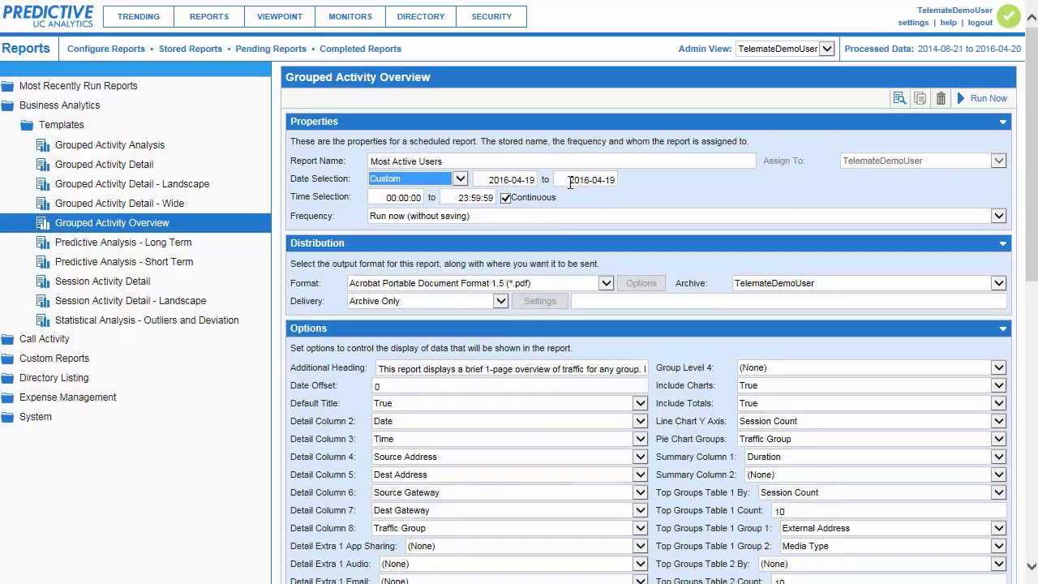
Step: Set the report's date selection to Week-to-Date and its frequency to Save (without scheduling)
{"action": "left_click", "coordinate": [460, 179]}
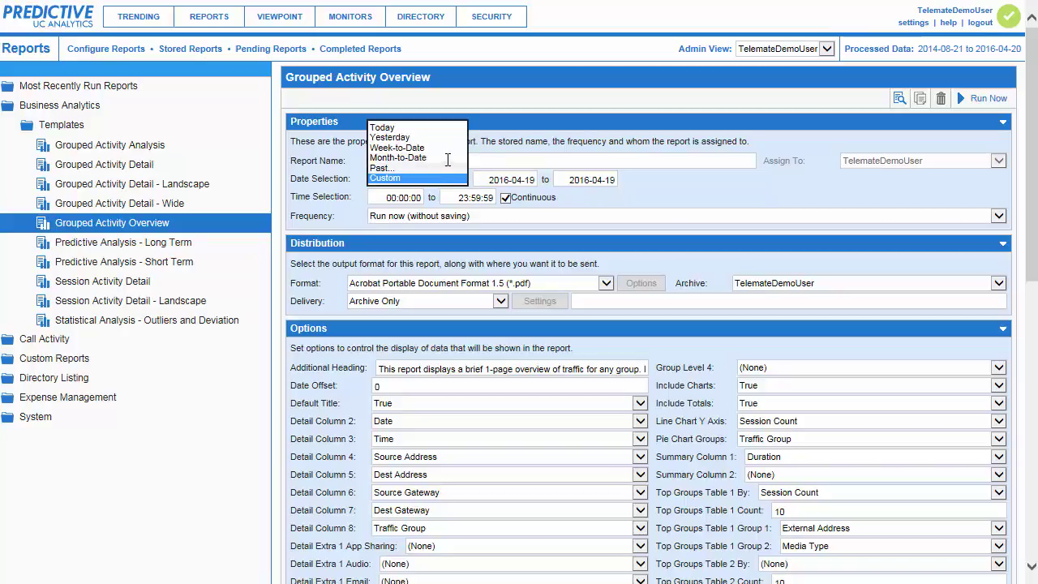
{"action": "left_click", "coordinate": [444, 148]}
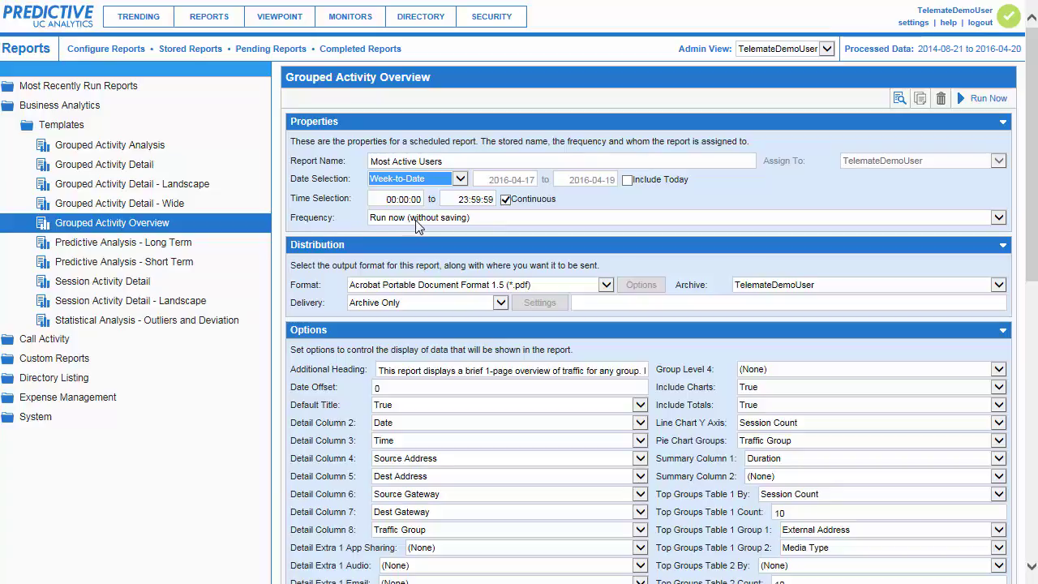
{"action": "left_click", "coordinate": [999, 218]}
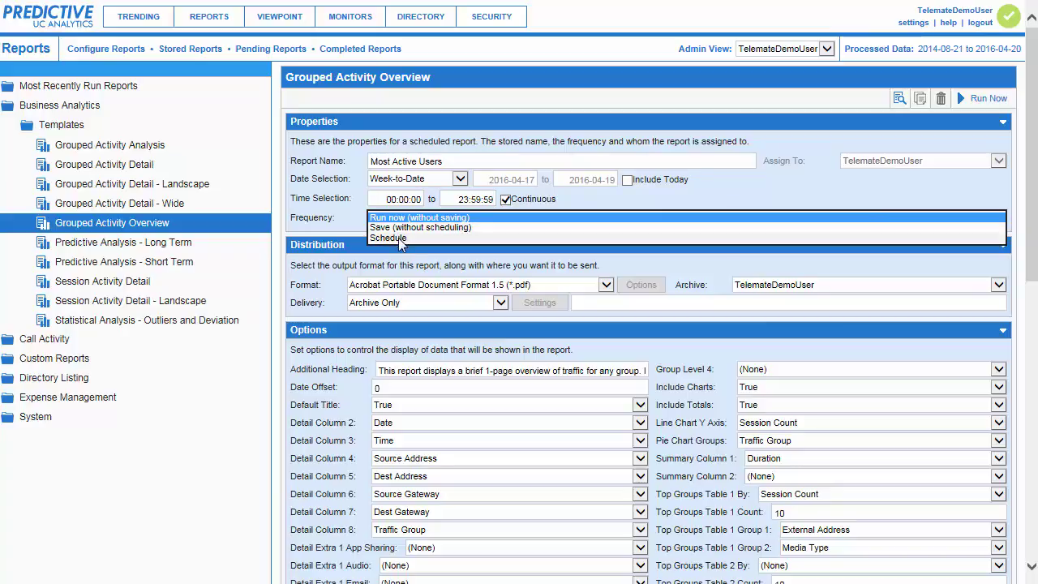
{"action": "left_click", "coordinate": [420, 227]}
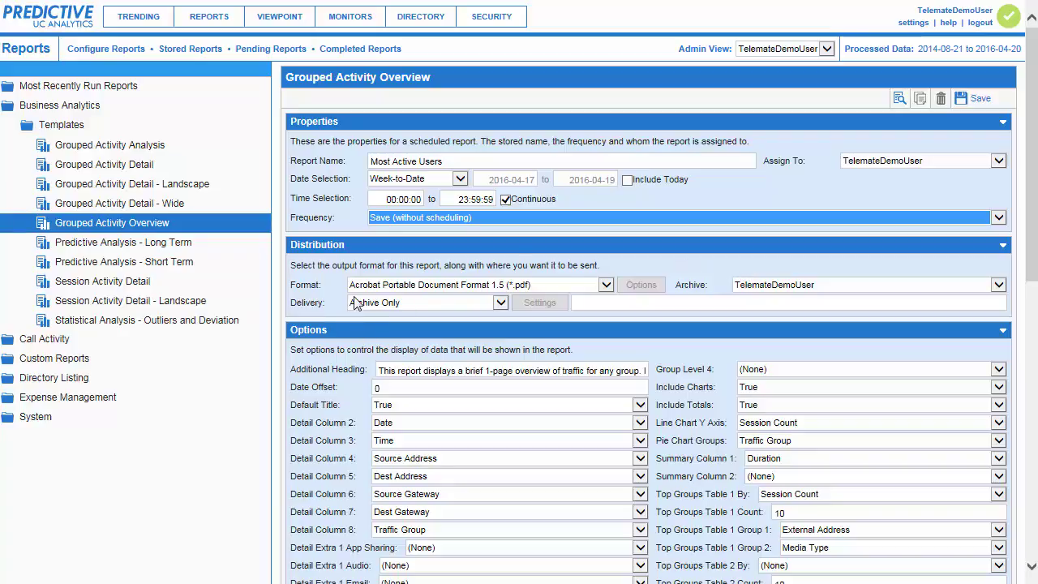
Step: Examine the output format and delivery choices available for the report's distribution
{"action": "left_click", "coordinate": [604, 289]}
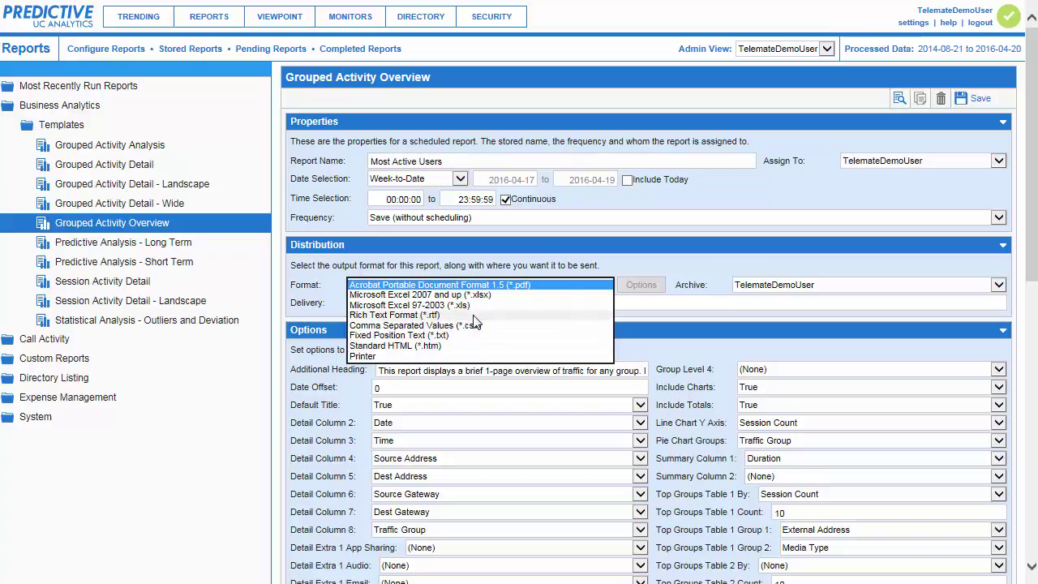
{"action": "left_click", "coordinate": [686, 270]}
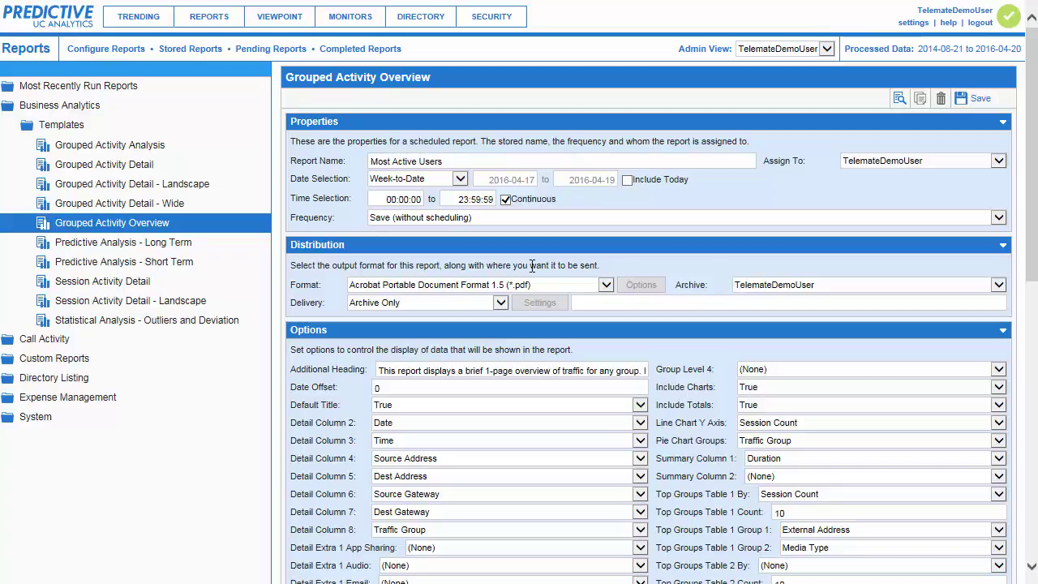
{"action": "left_click", "coordinate": [501, 305]}
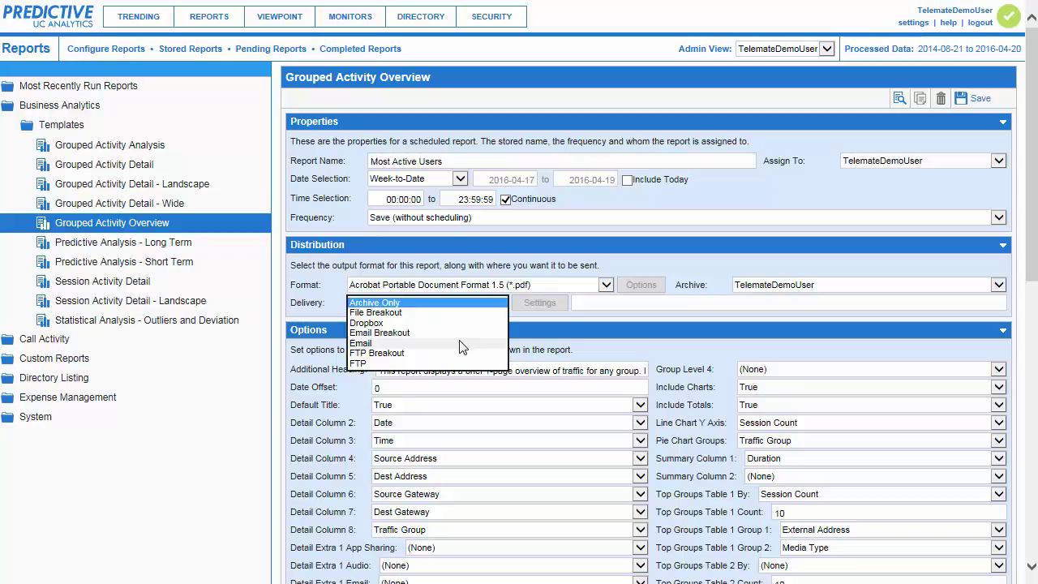
{"action": "left_click", "coordinate": [324, 289]}
Step: Examine the field choices for the detail columns and Group Level 1, and the Include Charts choices in the report options
{"action": "scroll", "coordinate": [672, 82], "scroll_direction": "down", "scroll_amount": 3}
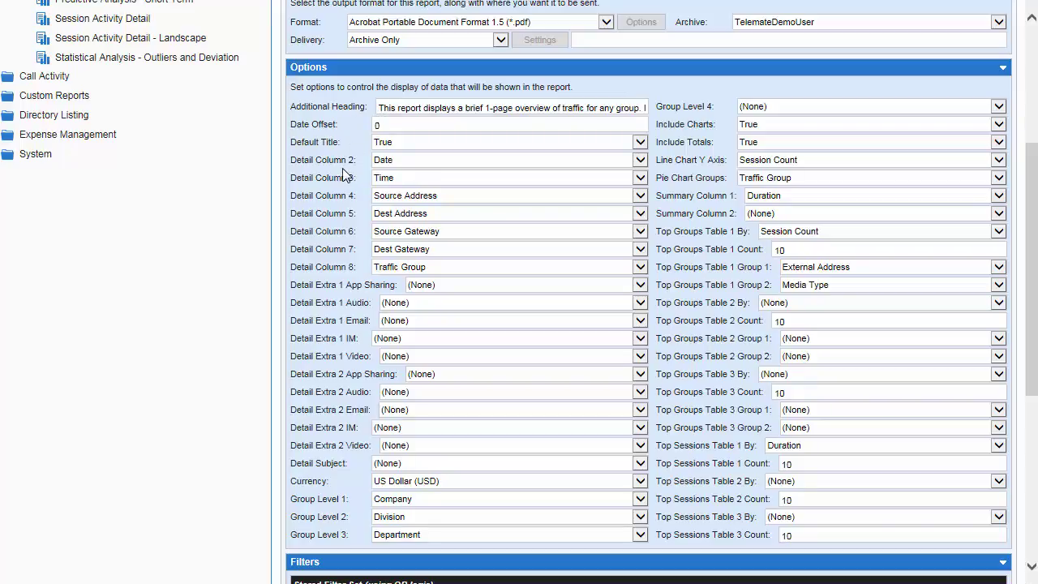
{"action": "left_click", "coordinate": [640, 160]}
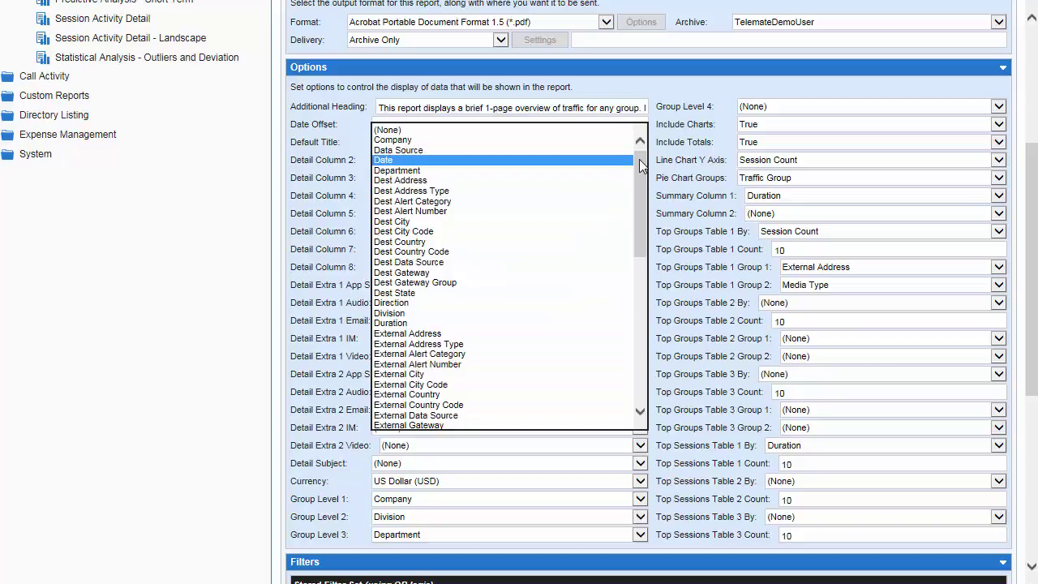
{"action": "left_click_drag", "start_coordinate": [640, 166], "coordinate": [651, 347]}
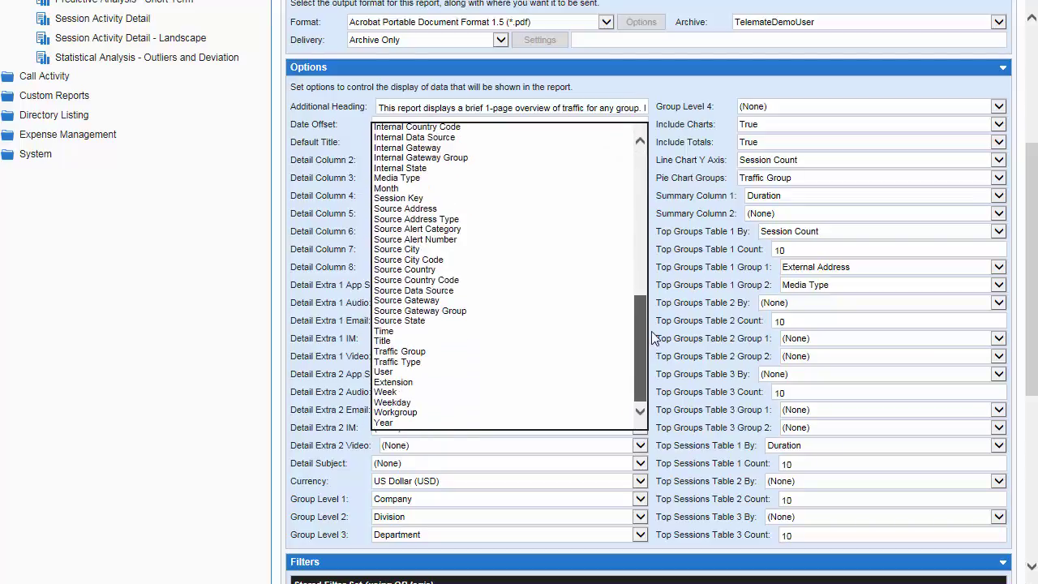
{"action": "left_click_drag", "start_coordinate": [641, 308], "coordinate": [640, 151]}
{"action": "left_click", "coordinate": [665, 148]}
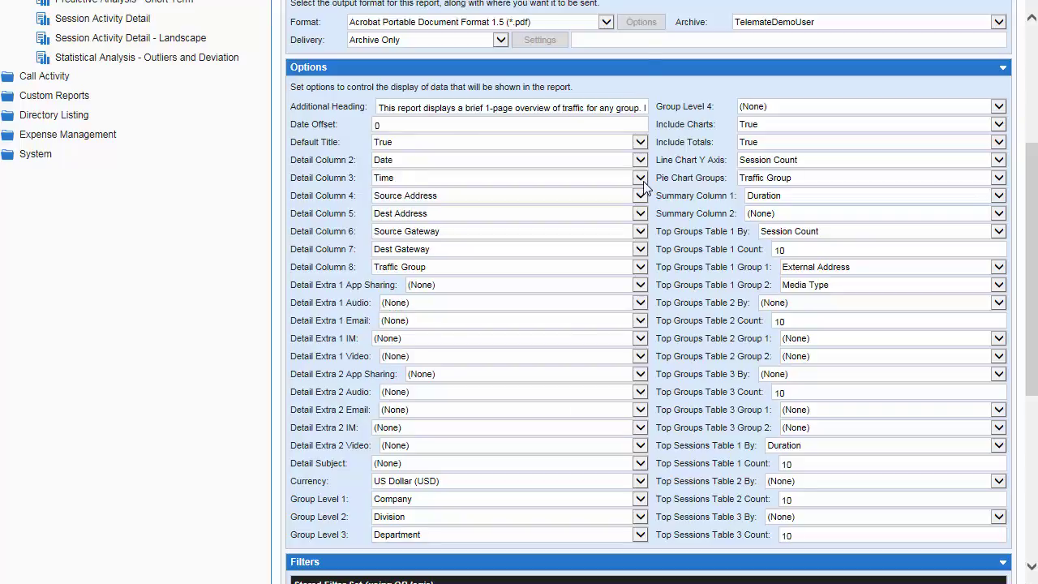
{"action": "left_click", "coordinate": [646, 186]}
{"action": "left_click", "coordinate": [659, 180]}
{"action": "left_click", "coordinate": [639, 233]}
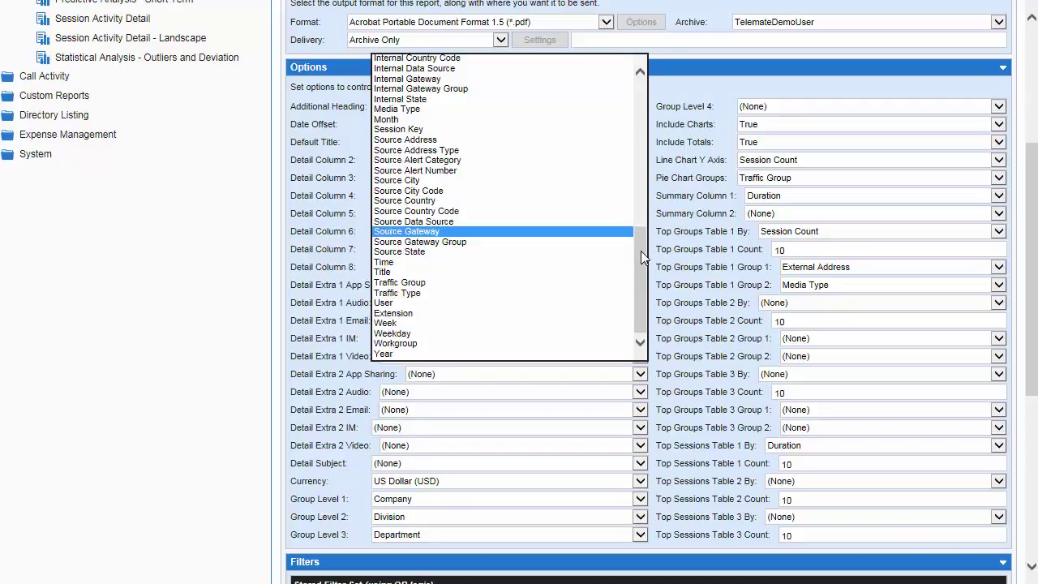
{"action": "mouse_move", "coordinate": [640, 253]}
{"action": "left_mouse_down"}
{"action": "mouse_move", "coordinate": [635, 96]}
{"action": "mouse_move", "coordinate": [641, 265]}
{"action": "left_mouse_up"}
{"action": "left_click", "coordinate": [660, 221]}
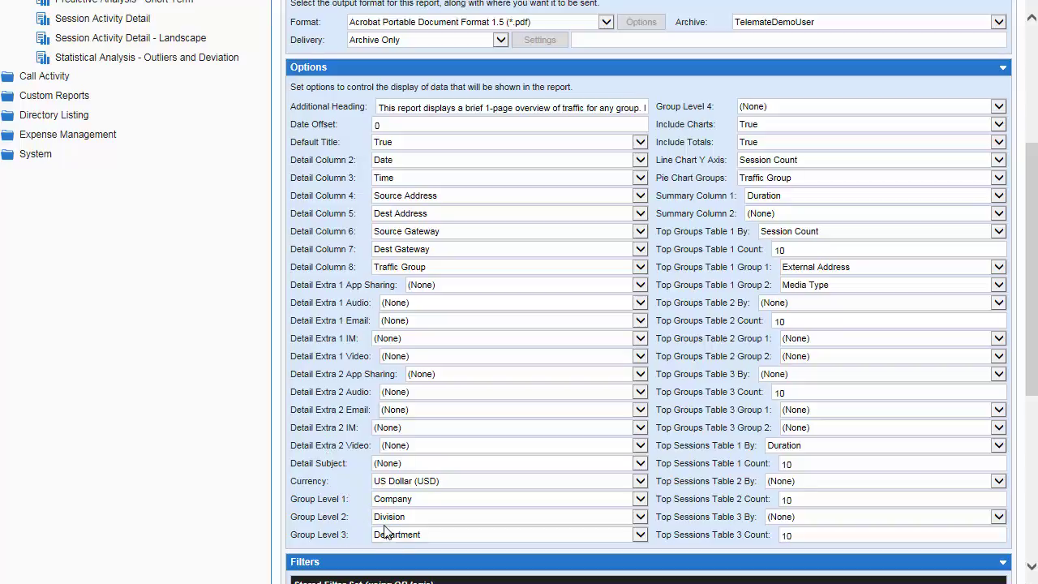
{"action": "left_click", "coordinate": [639, 499]}
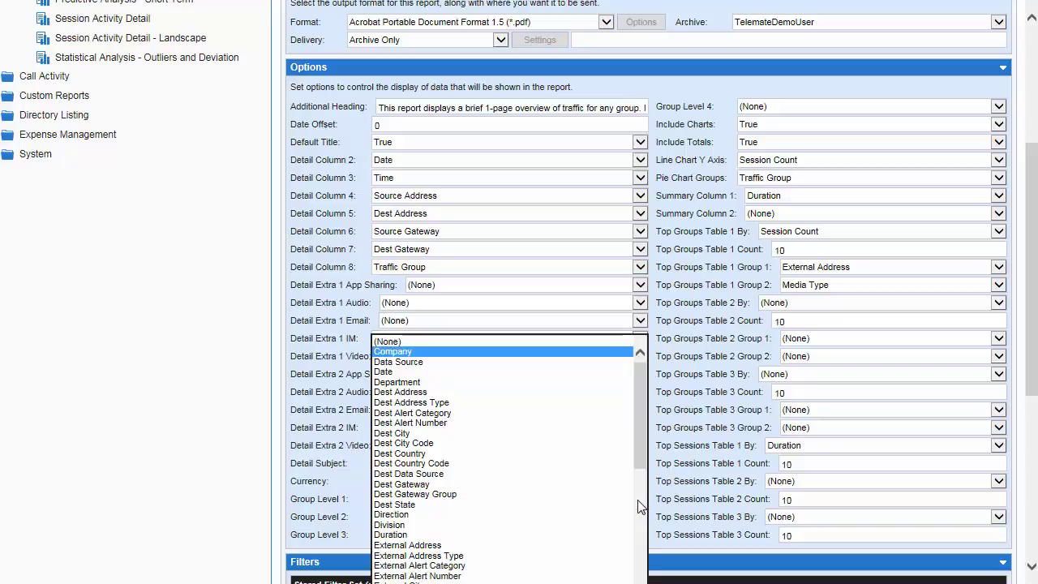
{"action": "left_click_drag", "start_coordinate": [640, 453], "coordinate": [664, 467]}
{"action": "left_click", "coordinate": [663, 469]}
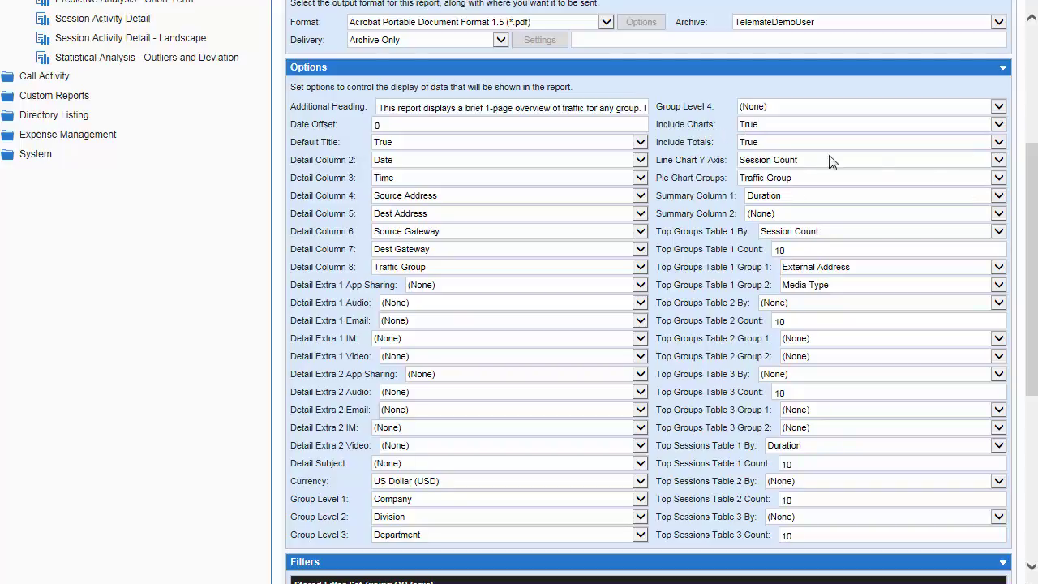
{"action": "left_click", "coordinate": [1000, 128]}
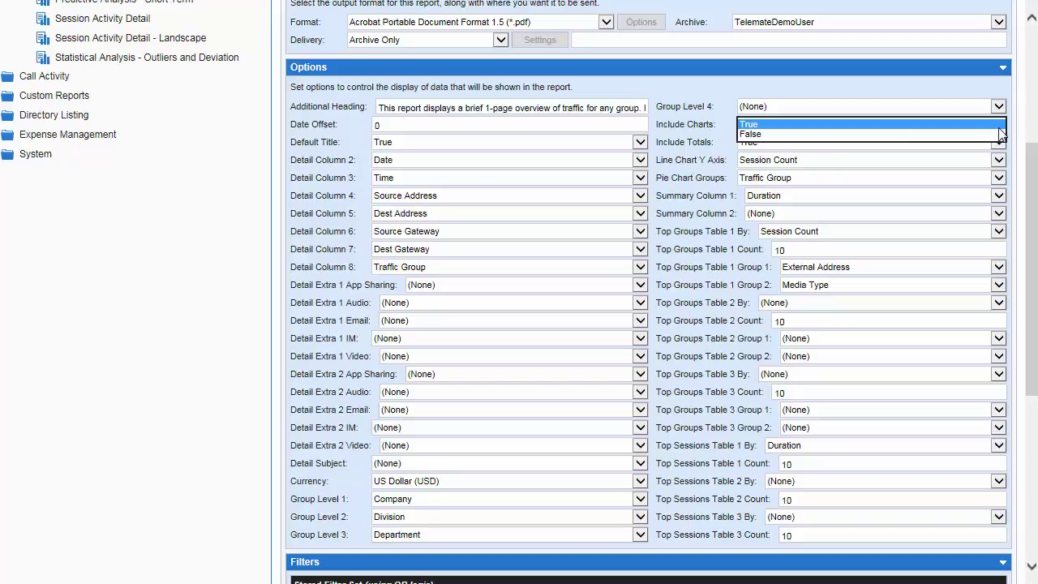
{"action": "left_click", "coordinate": [690, 142]}
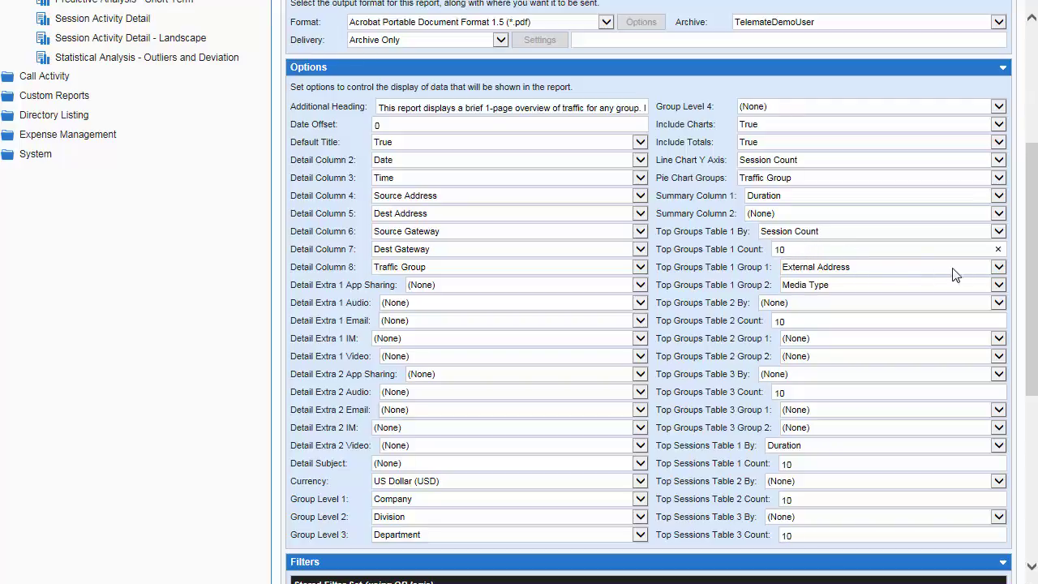
Step: Try extending the Top Groups Table 1 count with 00, and restore it to 10
{"action": "left_click", "coordinate": [813, 248]}
{"action": "type", "text": "00"}
{"action": "key", "text": "BackSpace"}
{"action": "key", "text": "BackSpace"}
Step: Examine the choices for Top Groups Table 1 Group 1 and for Top Groups Table 2 By
{"action": "left_click", "coordinate": [997, 268]}
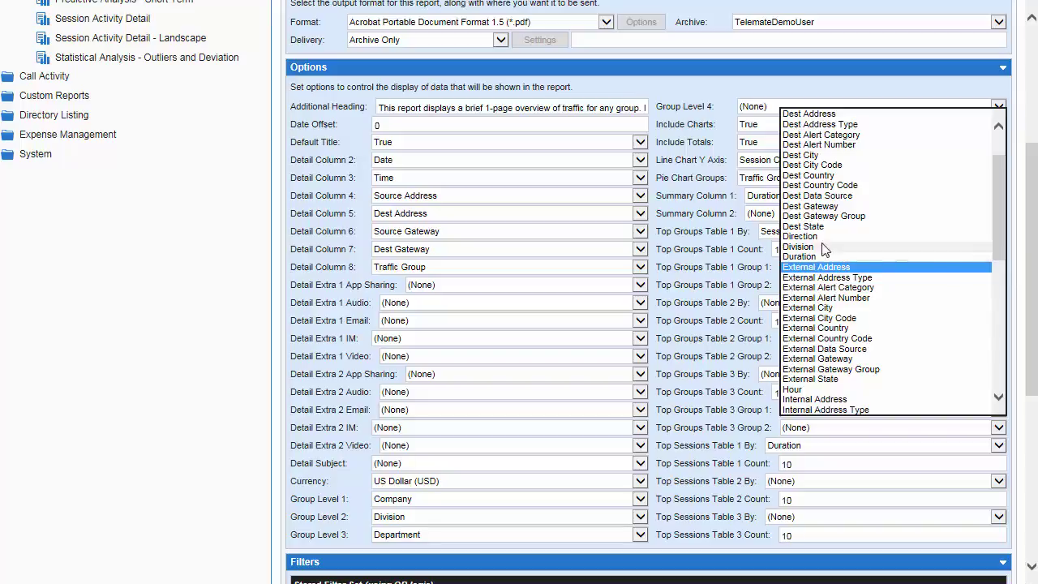
{"action": "left_click", "coordinate": [703, 288]}
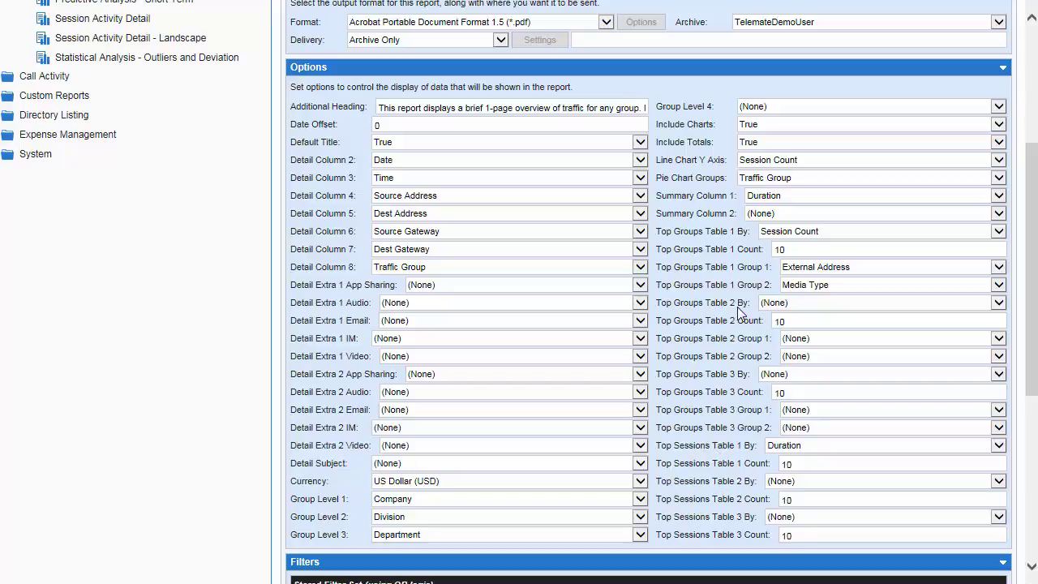
{"action": "left_click", "coordinate": [998, 303]}
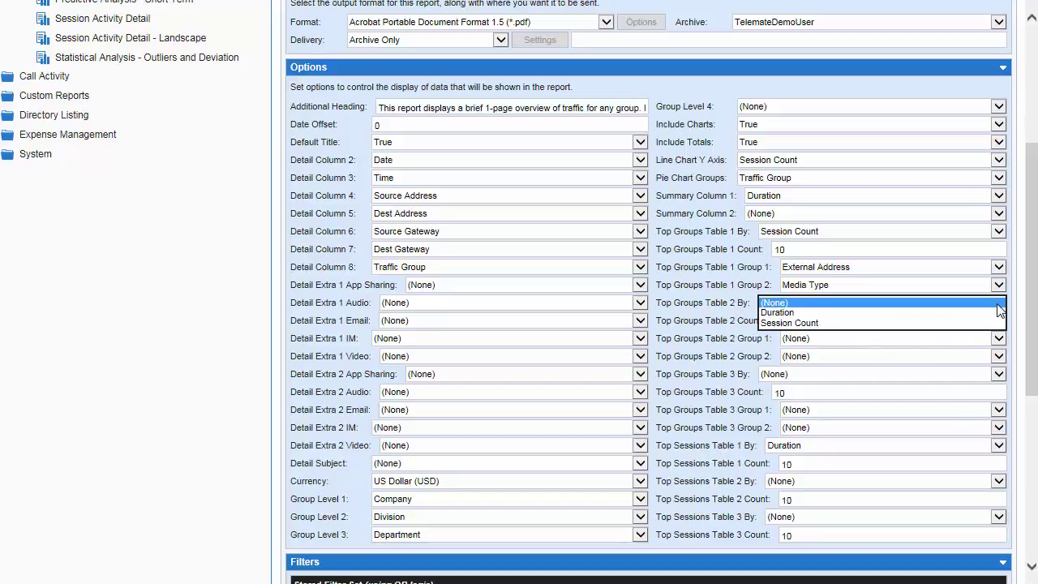
{"action": "left_click", "coordinate": [742, 327]}
Step: Add a Company filter to the report's AND-logic filters
{"action": "scroll", "coordinate": [950, 483], "scroll_direction": "down", "scroll_amount": 5}
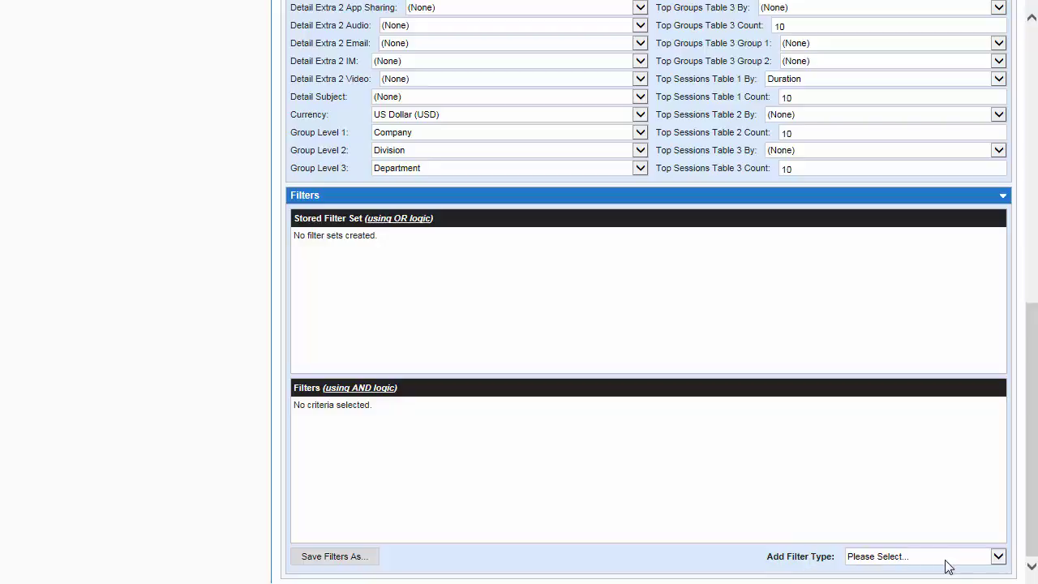
{"action": "left_click", "coordinate": [997, 558]}
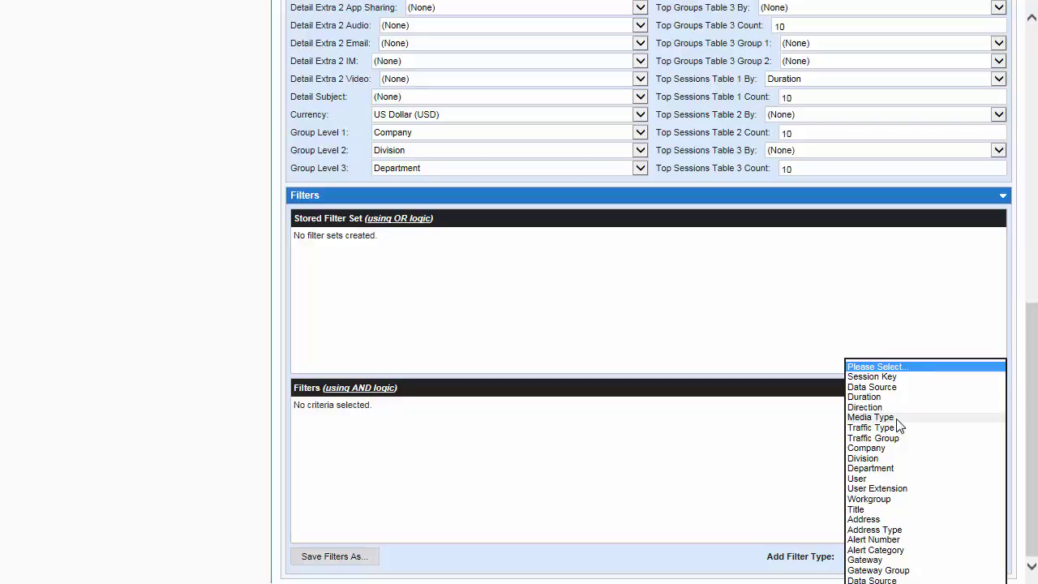
{"action": "left_click", "coordinate": [897, 451]}
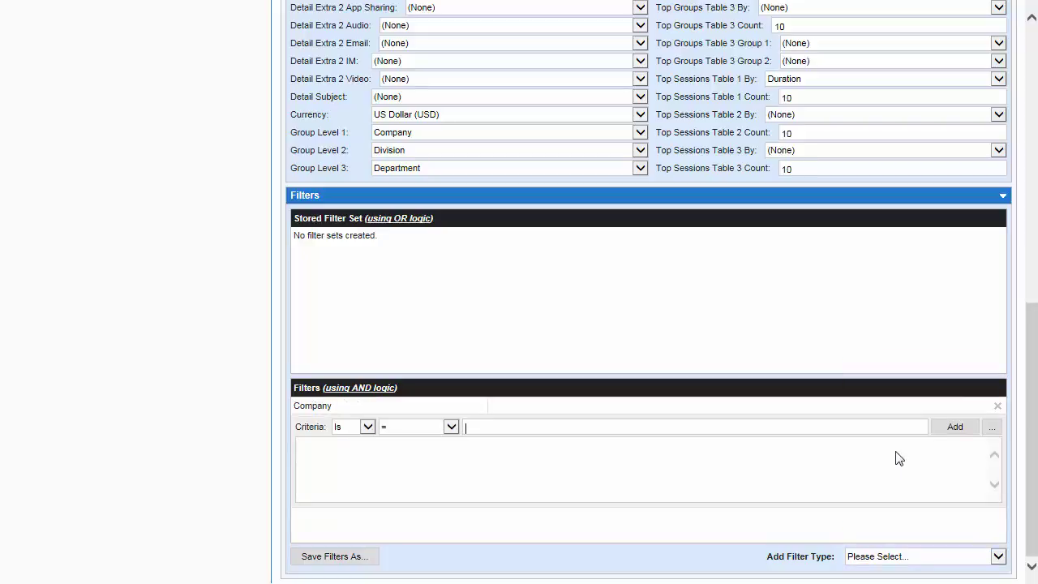
Step: Examine the Is/Not choices and the comparison operators available for the Company filter criteria
{"action": "left_click", "coordinate": [367, 427]}
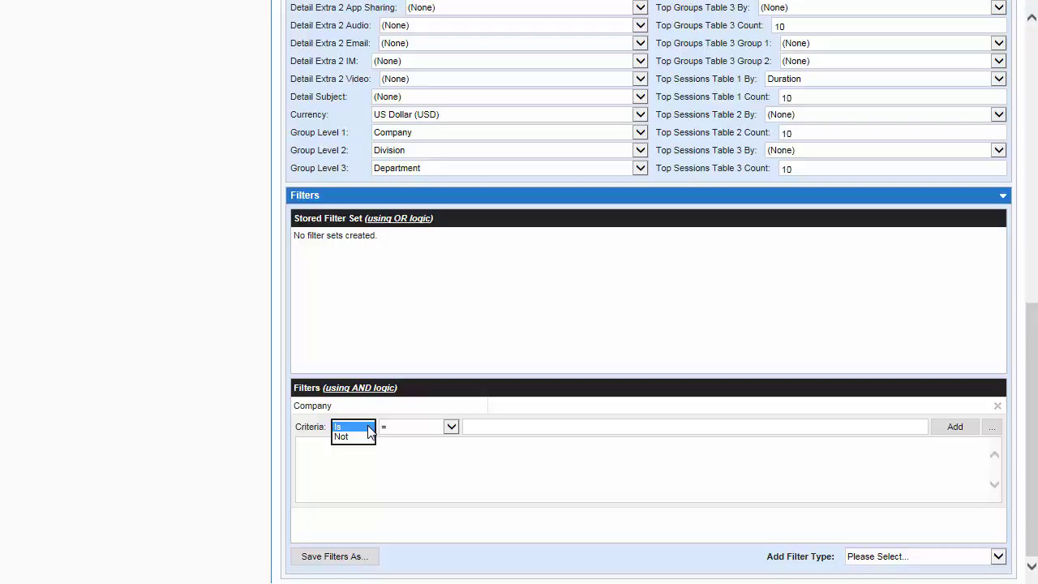
{"action": "left_click", "coordinate": [367, 428]}
{"action": "left_click", "coordinate": [452, 428]}
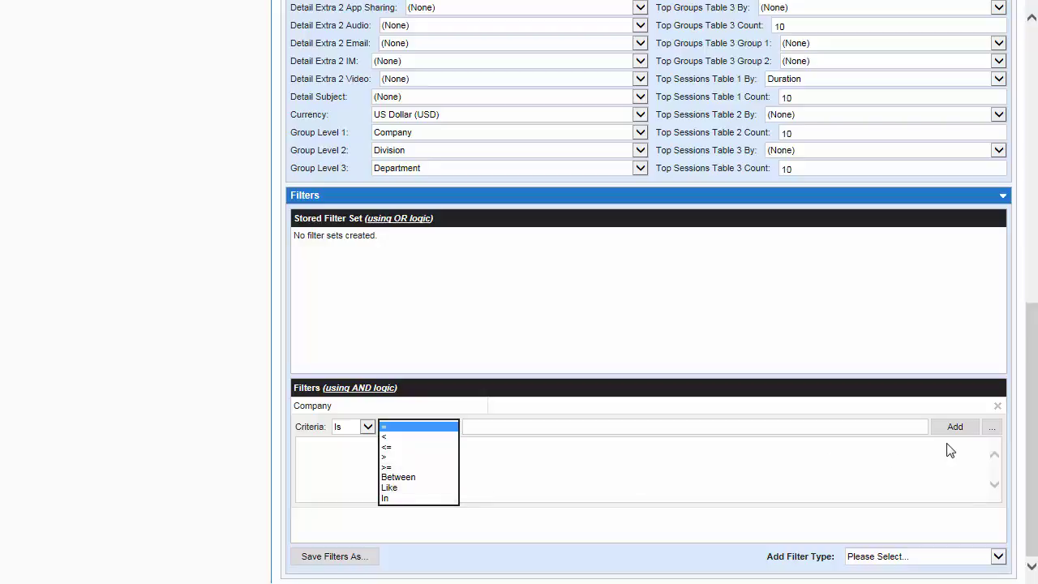
{"action": "left_click", "coordinate": [912, 430]}
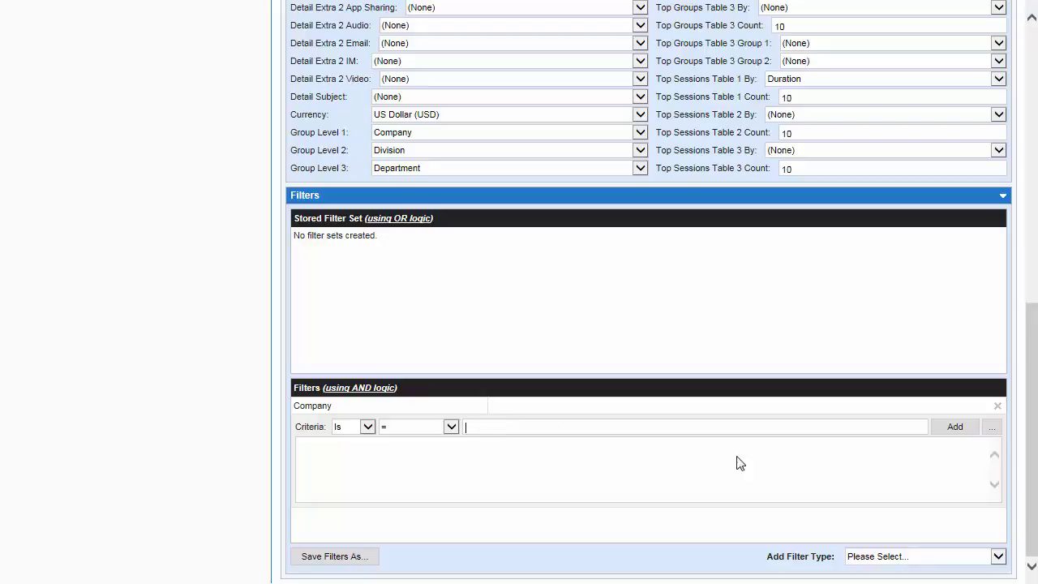
Step: Choose Telemate from the company list as the value of the Company filter, after checking the list's search modes
{"action": "left_click", "coordinate": [990, 432]}
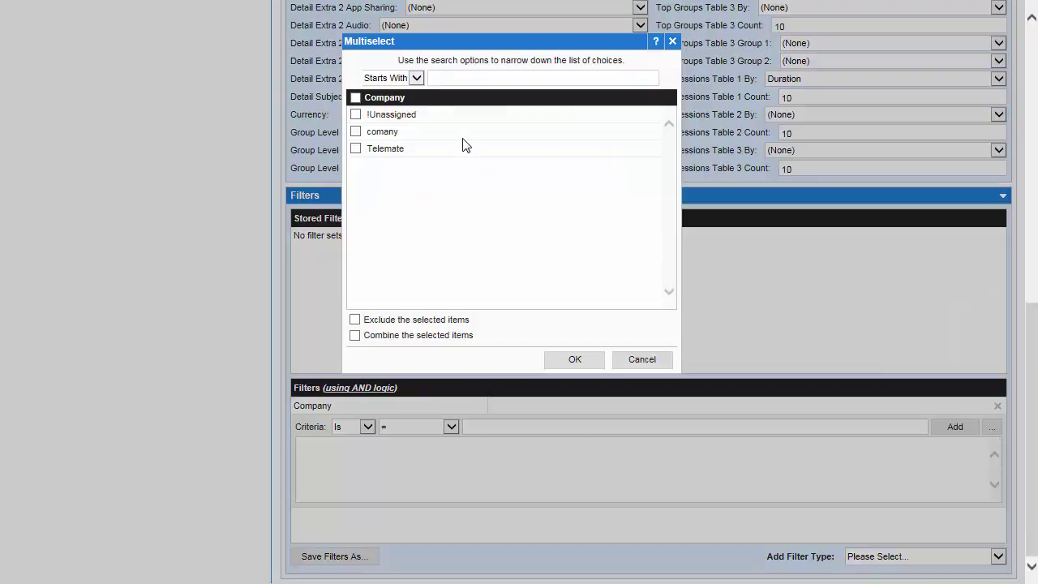
{"action": "left_click", "coordinate": [443, 79]}
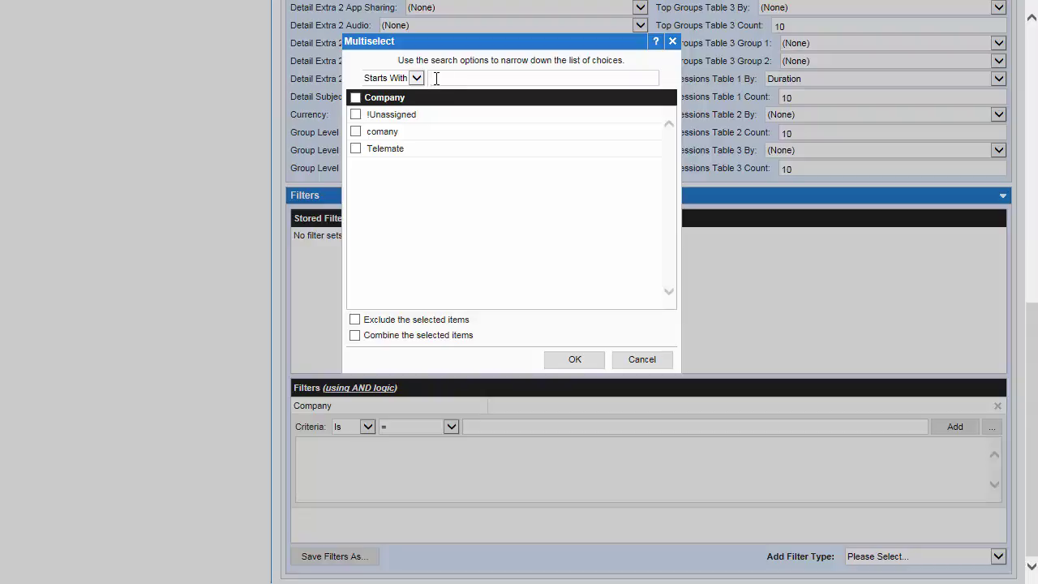
{"action": "left_click", "coordinate": [416, 78]}
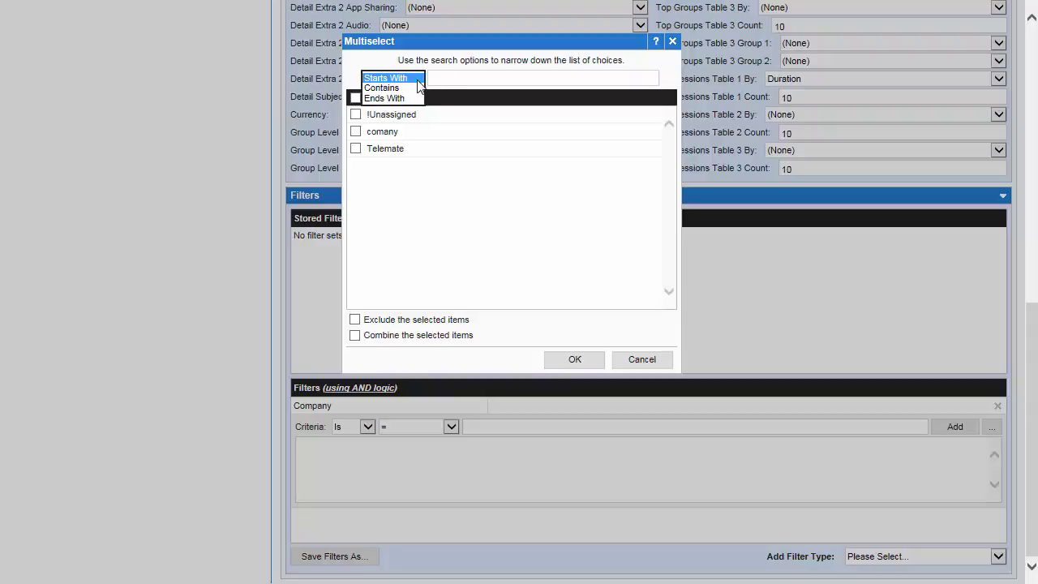
{"action": "left_click", "coordinate": [447, 226]}
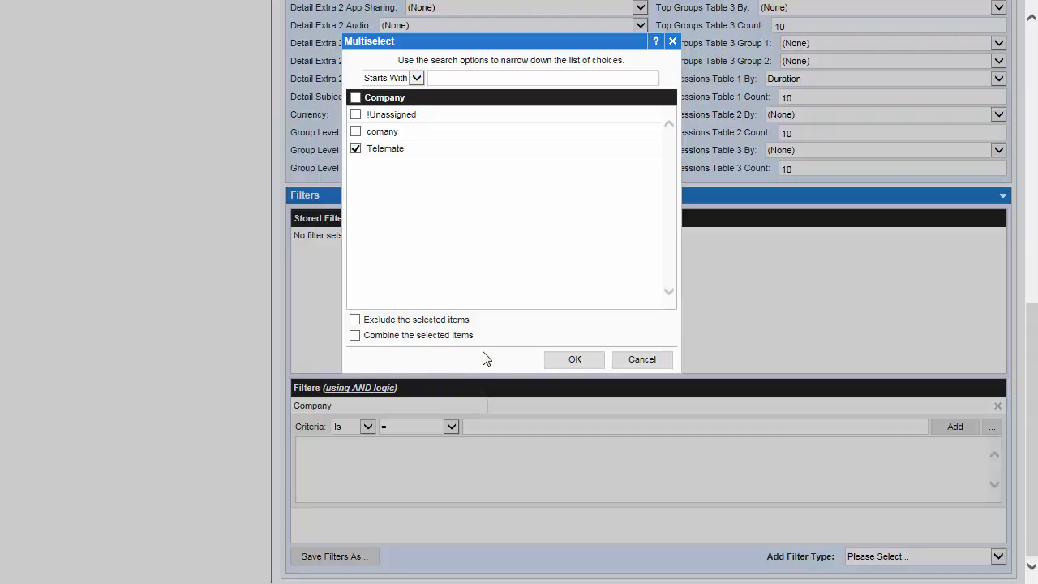
{"action": "left_click", "coordinate": [575, 360]}
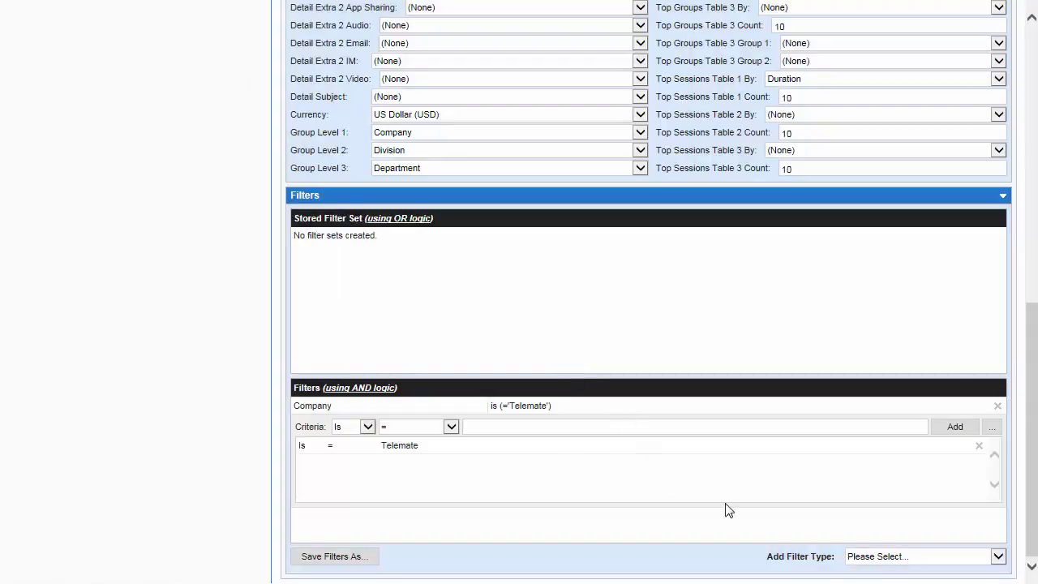
Step: Try a Division filter that excludes Atlanta, and remove that filter again
{"action": "left_click", "coordinate": [997, 560]}
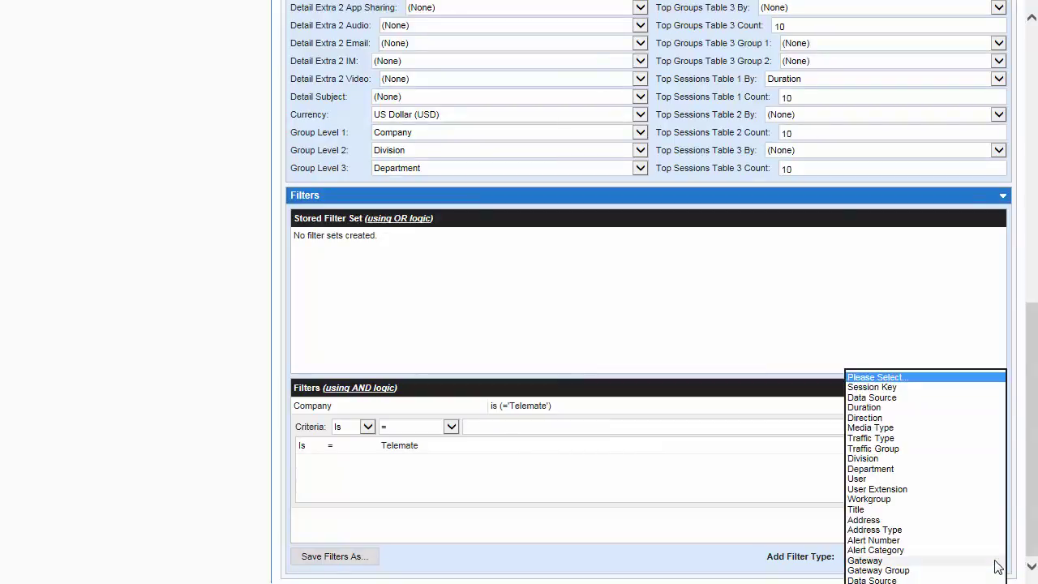
{"action": "left_click", "coordinate": [884, 459]}
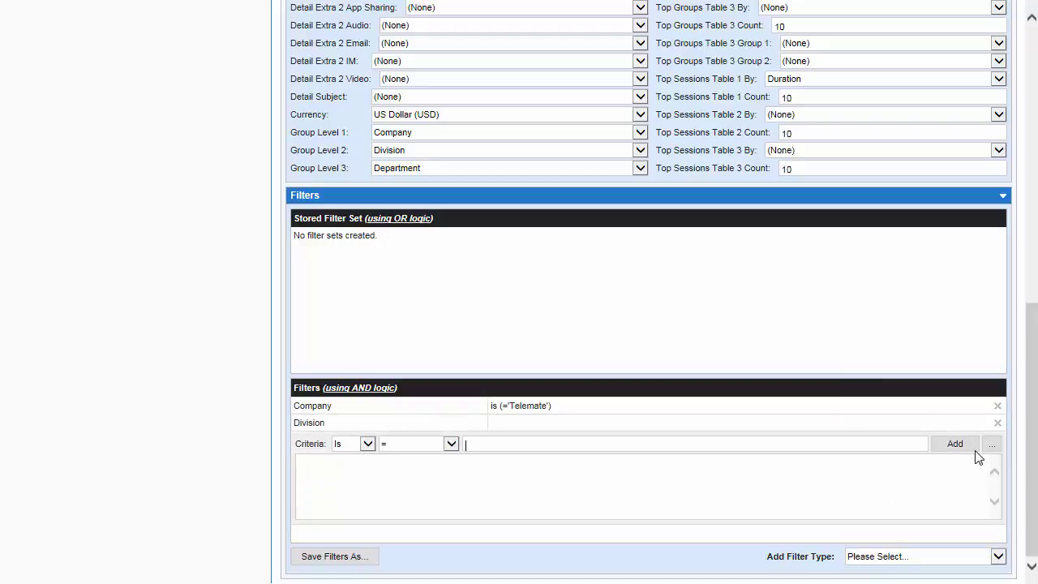
{"action": "left_click", "coordinate": [992, 446]}
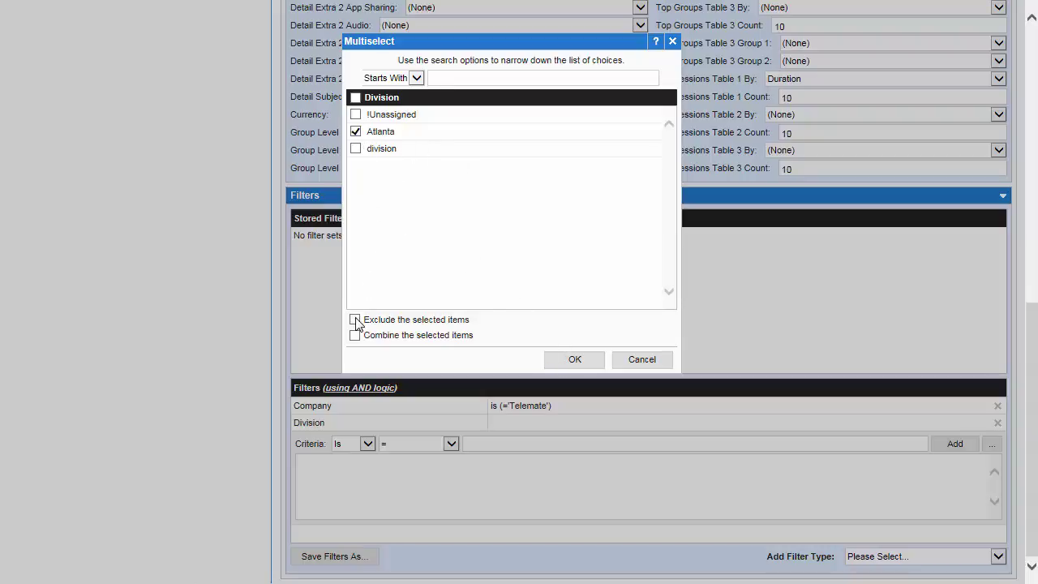
{"action": "left_click", "coordinate": [575, 360]}
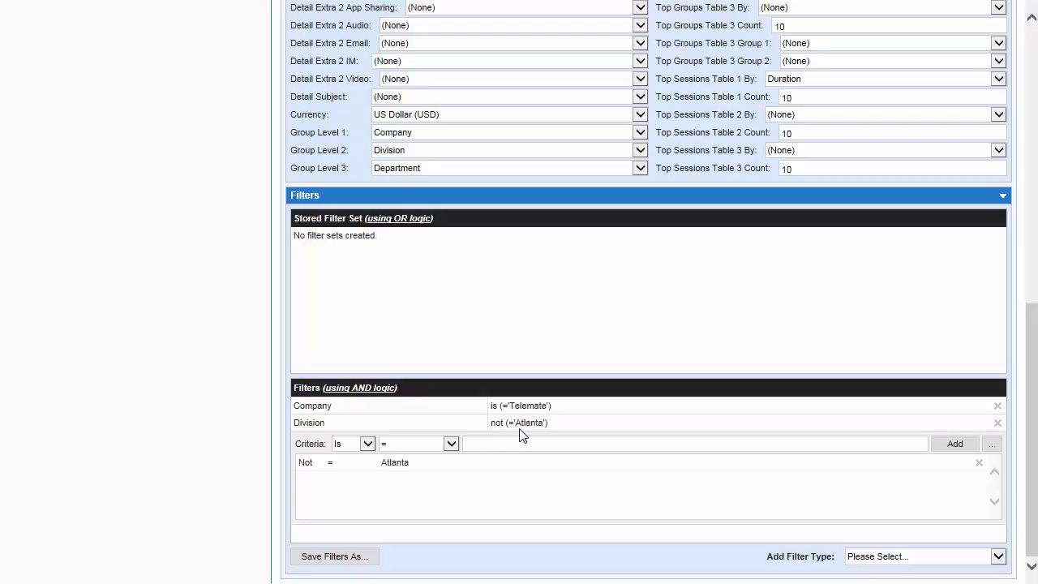
{"action": "left_click", "coordinate": [997, 425]}
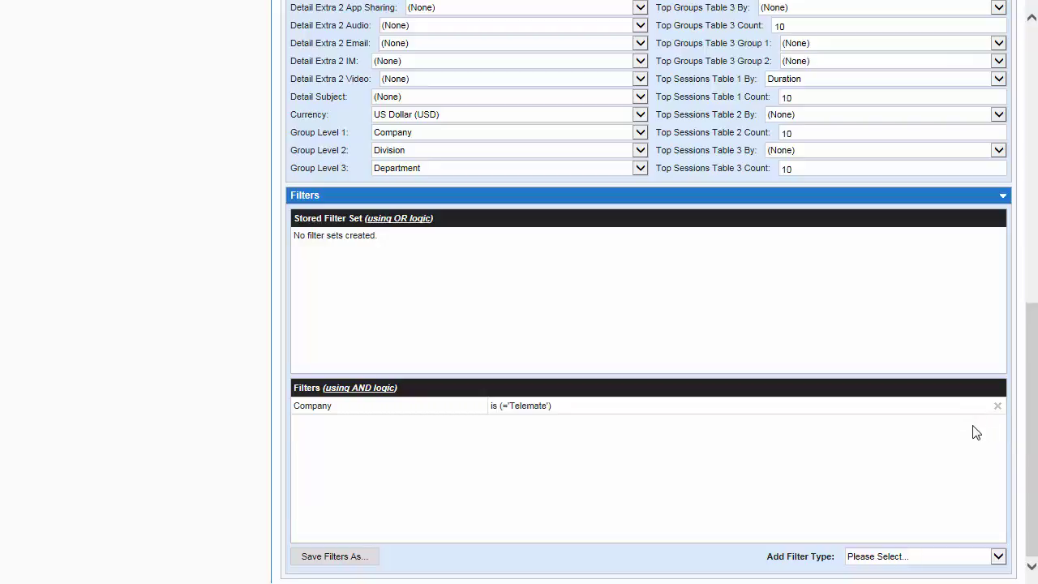
Step: Save the Most Active Users report and queue it to run from the stored reports
{"action": "scroll", "coordinate": [976, 432], "scroll_direction": "up", "scroll_amount": 10}
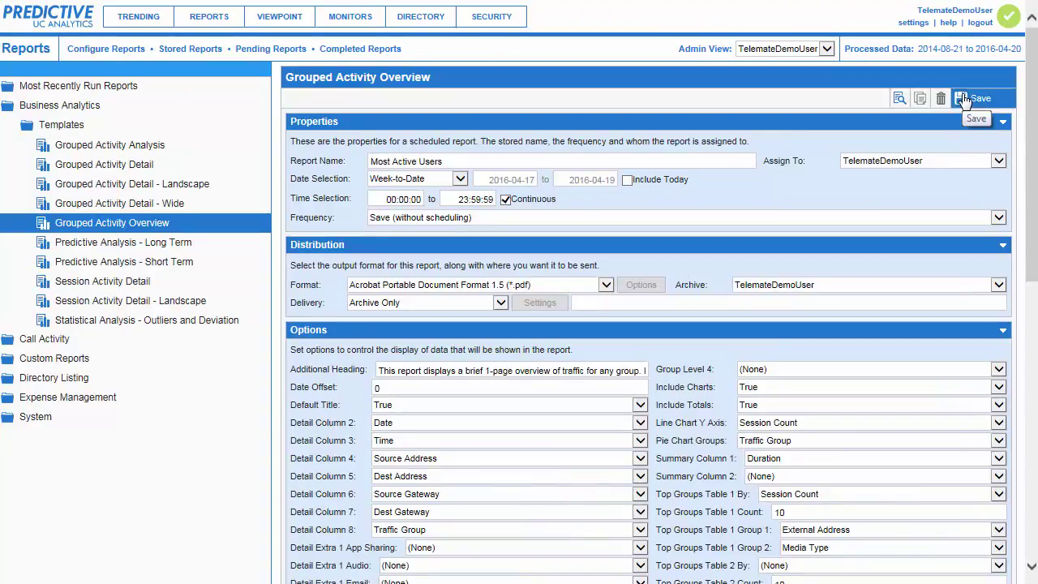
{"action": "left_click", "coordinate": [965, 101]}
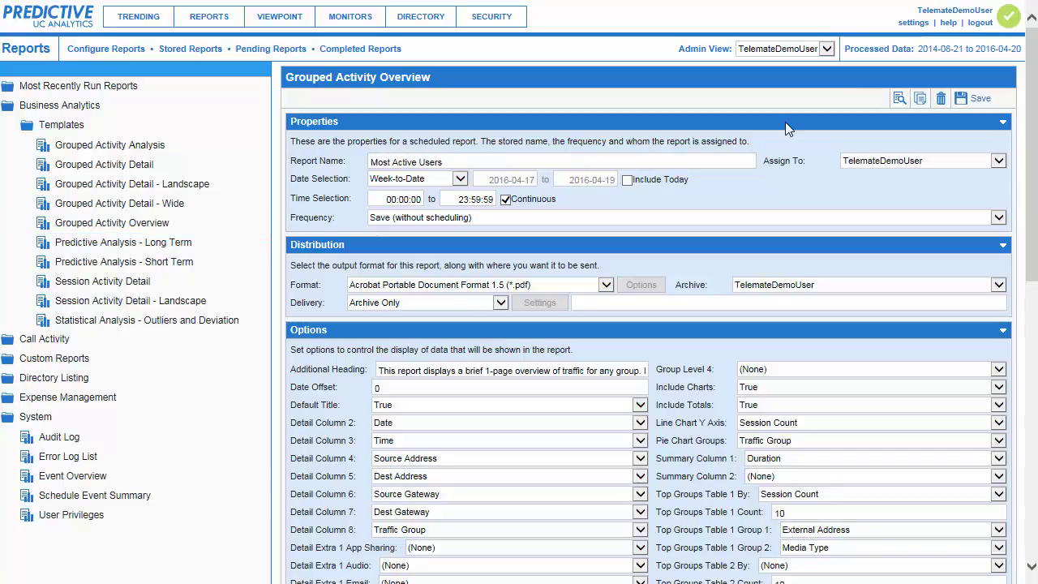
{"action": "left_click", "coordinate": [174, 52]}
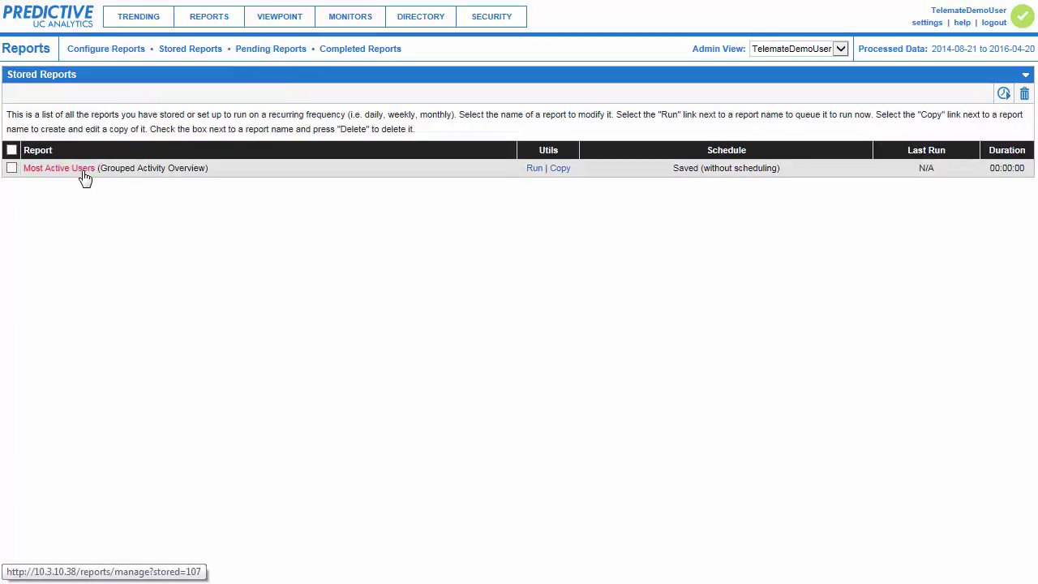
{"action": "left_click", "coordinate": [535, 168]}
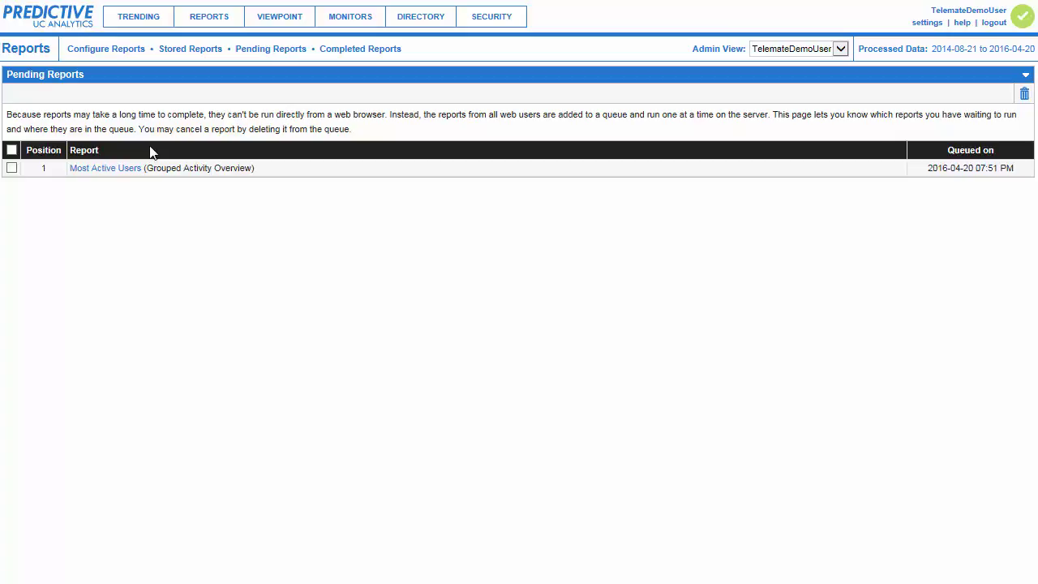
Step: Open the completed Most Active Users report and examine its charts and tables for the Admin, Development, Sales and Support departments
{"action": "left_click", "coordinate": [385, 50]}
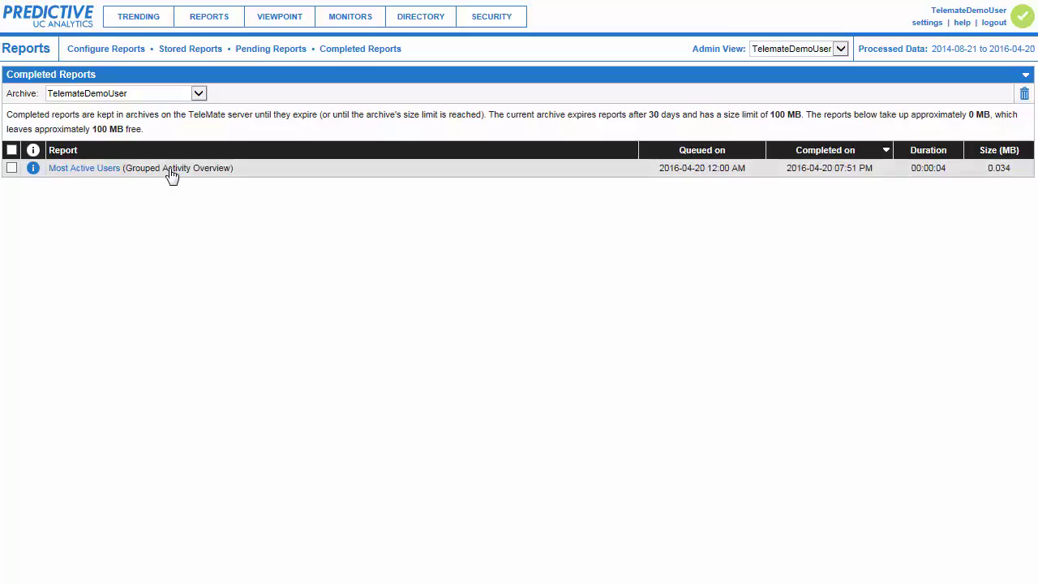
{"action": "left_click", "coordinate": [106, 177]}
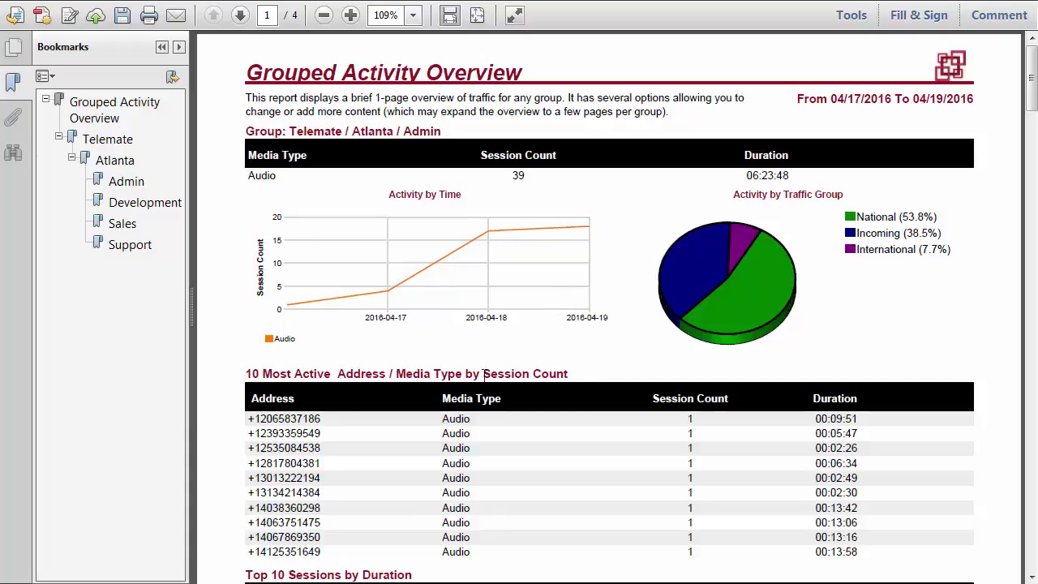
{"action": "scroll", "coordinate": [445, 377], "scroll_direction": "down", "scroll_amount": 4}
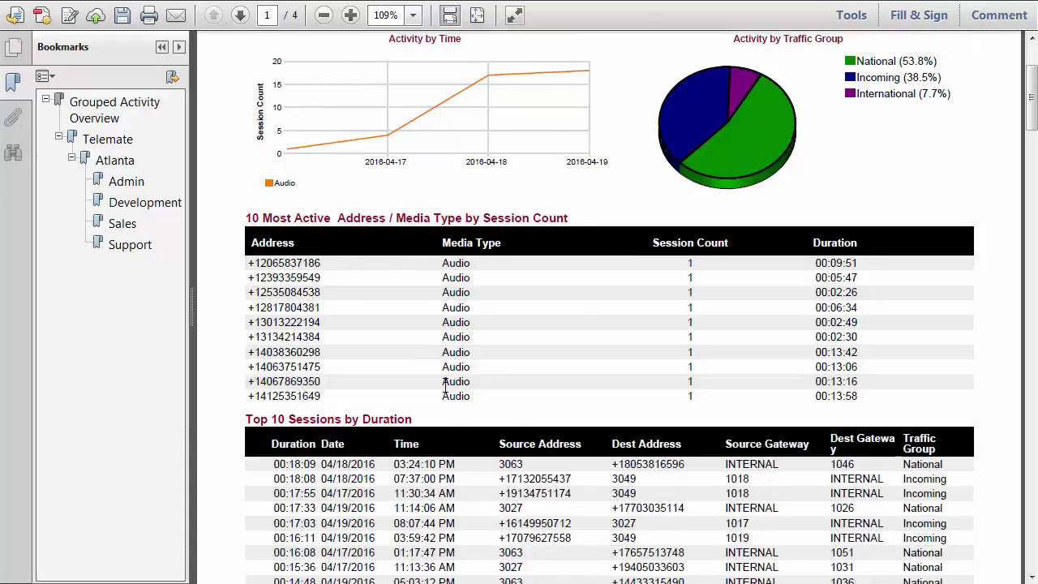
{"action": "scroll", "coordinate": [445, 388], "scroll_direction": "down", "scroll_amount": 4}
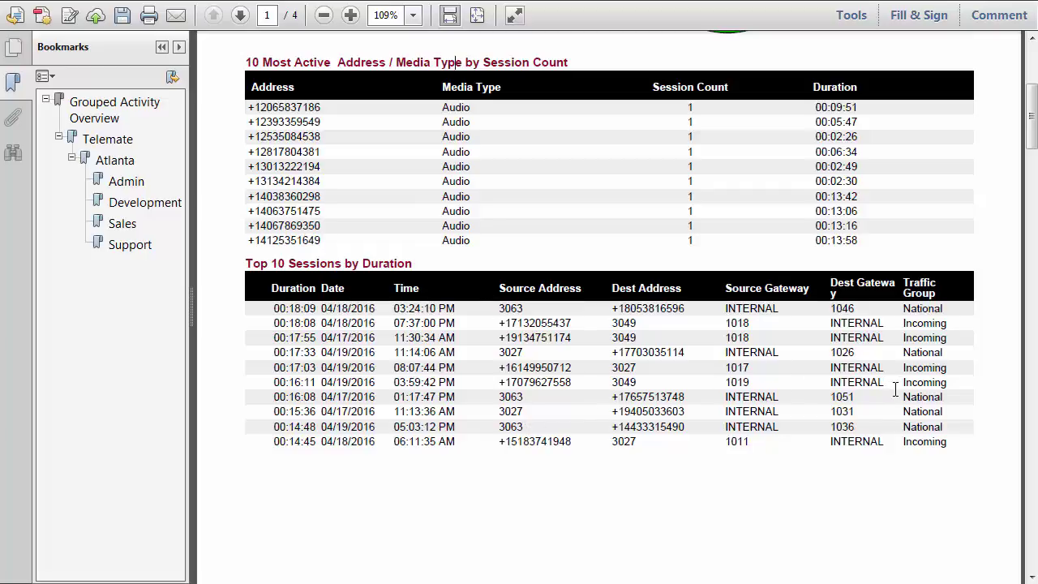
{"action": "scroll", "coordinate": [895, 391], "scroll_direction": "down", "scroll_amount": 12}
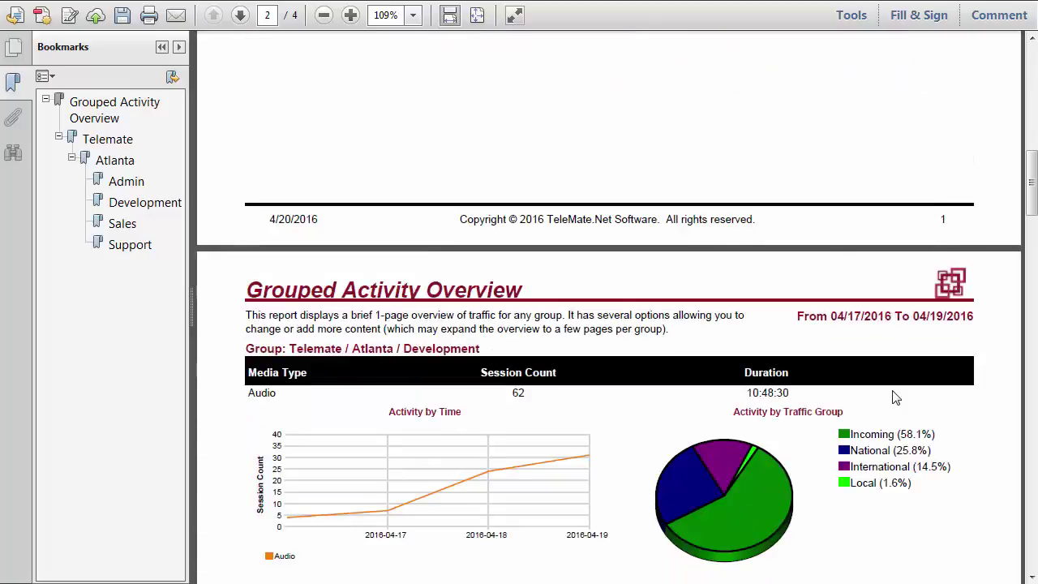
{"action": "scroll", "coordinate": [895, 397], "scroll_direction": "down", "scroll_amount": 7}
{"action": "scroll", "coordinate": [892, 399], "scroll_direction": "down", "scroll_amount": 2}
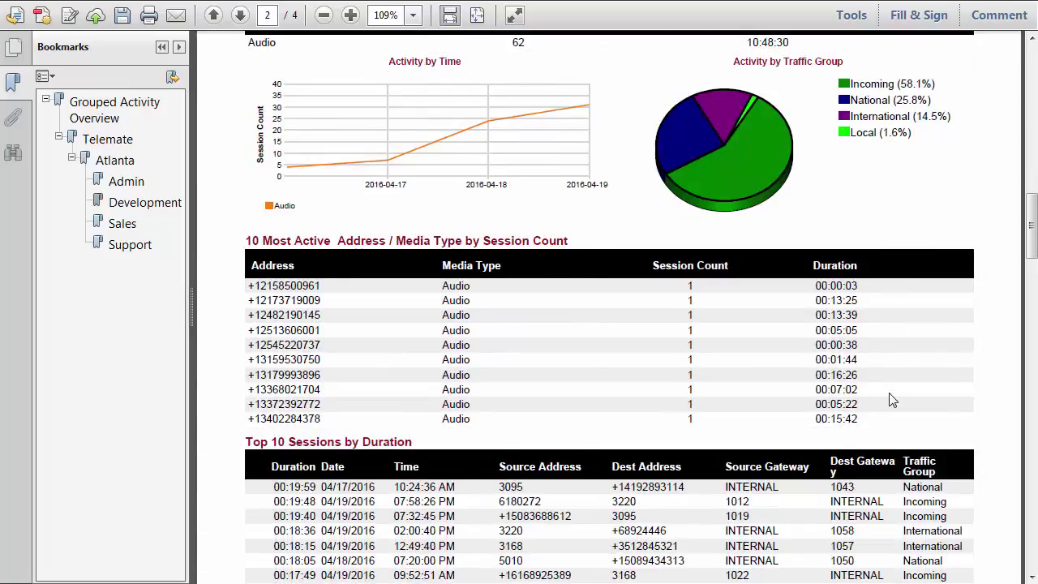
{"action": "scroll", "coordinate": [892, 399], "scroll_direction": "down", "scroll_amount": 2}
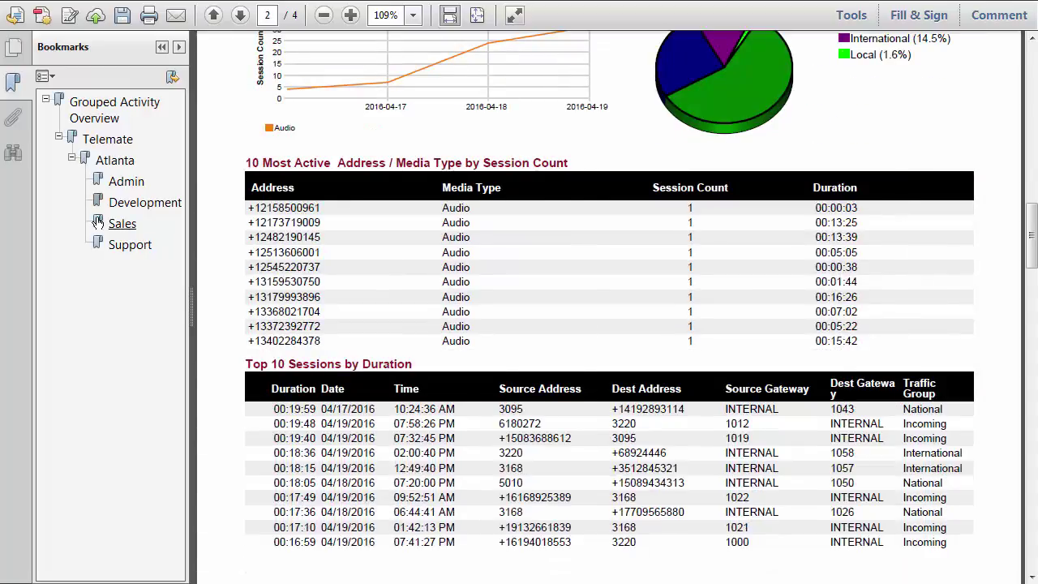
{"action": "left_click", "coordinate": [120, 226]}
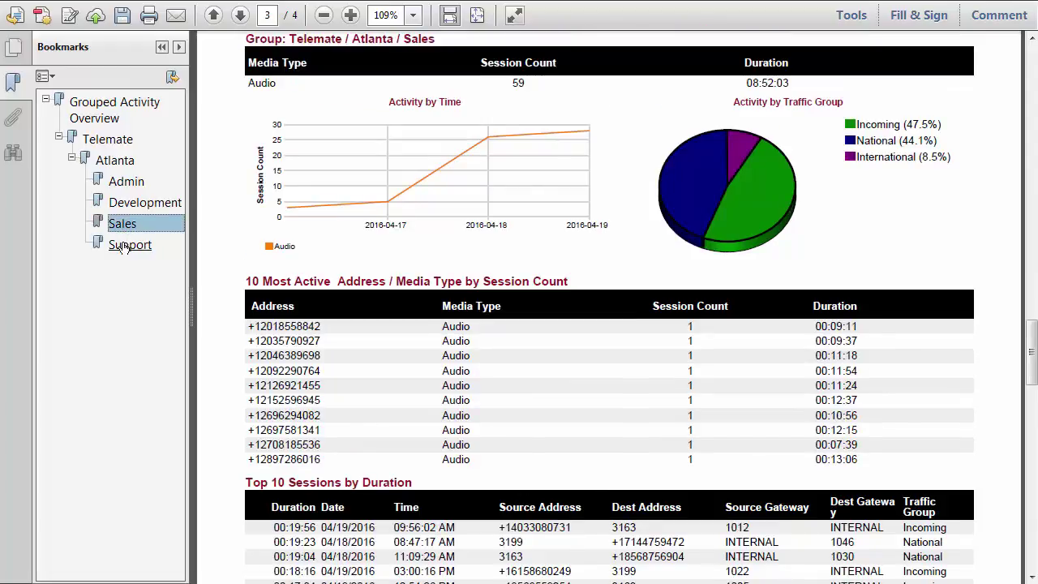
{"action": "left_click", "coordinate": [121, 246]}
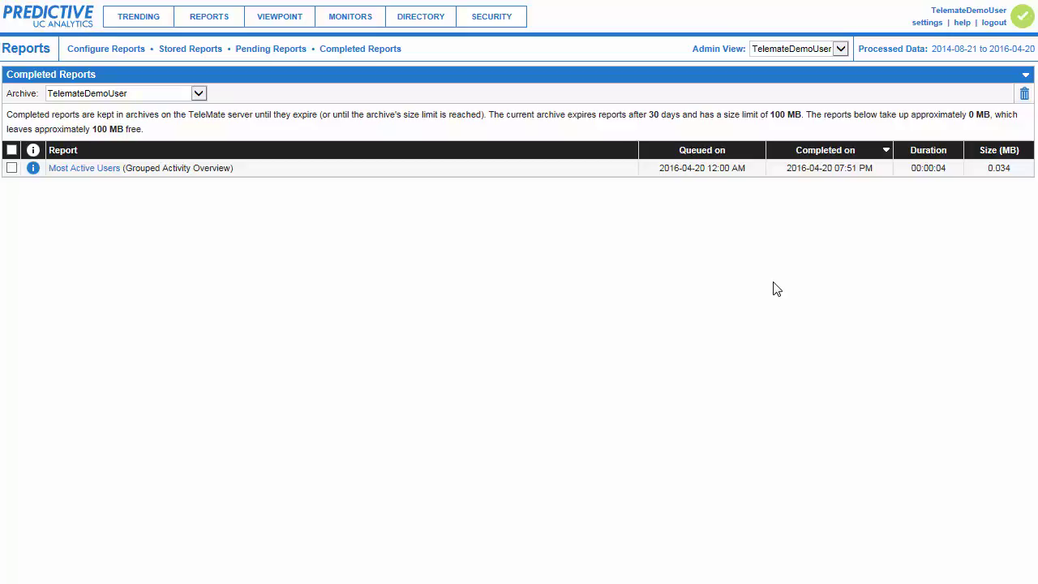
Step: Create a copy of the stored Most Active Users report and name it Weekly Most Active Users
{"action": "left_click", "coordinate": [192, 53]}
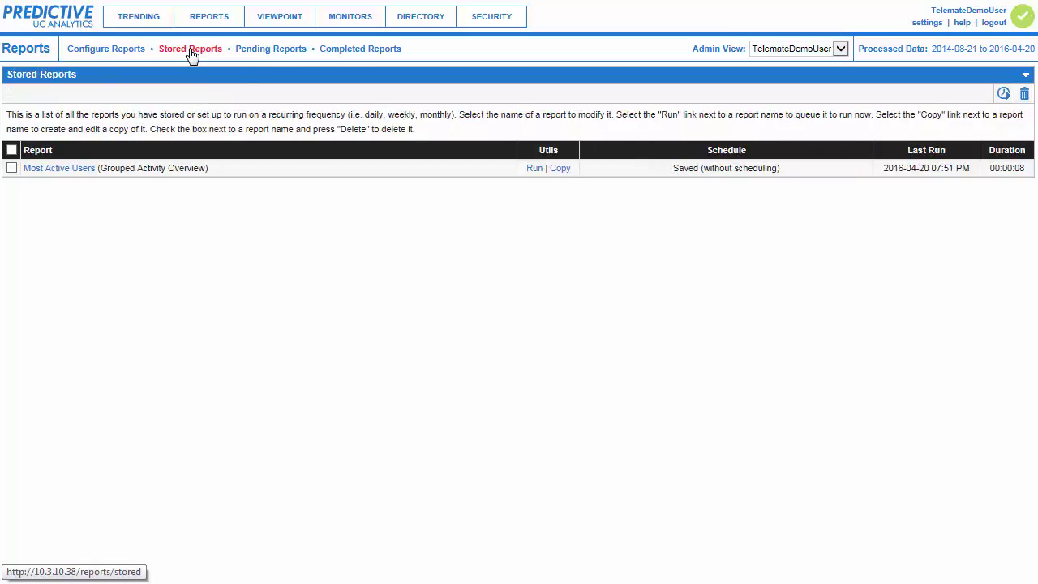
{"action": "left_click", "coordinate": [560, 170]}
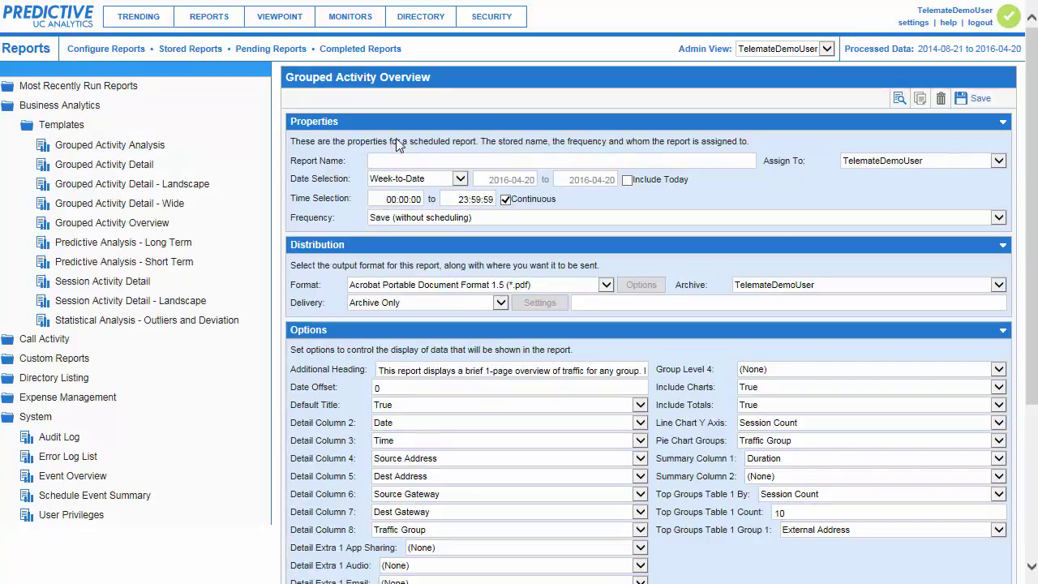
{"action": "left_click", "coordinate": [470, 161]}
{"action": "type", "text": "Weekly Most Active Users"}
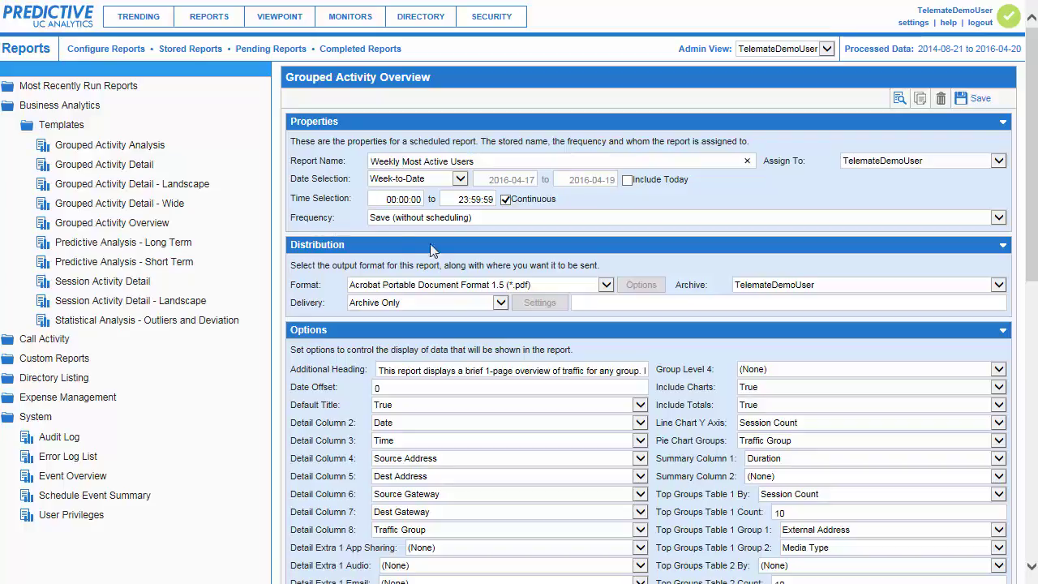
Step: Schedule the copied report to run every 1 week on Friday, save it, and return to the stored reports list
{"action": "left_click", "coordinate": [999, 218]}
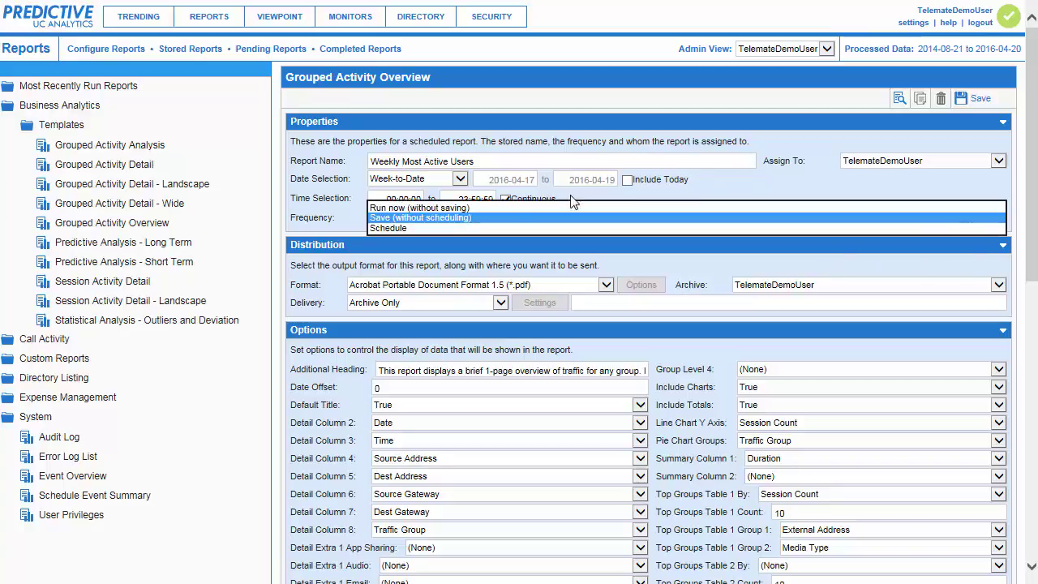
{"action": "left_click", "coordinate": [392, 228]}
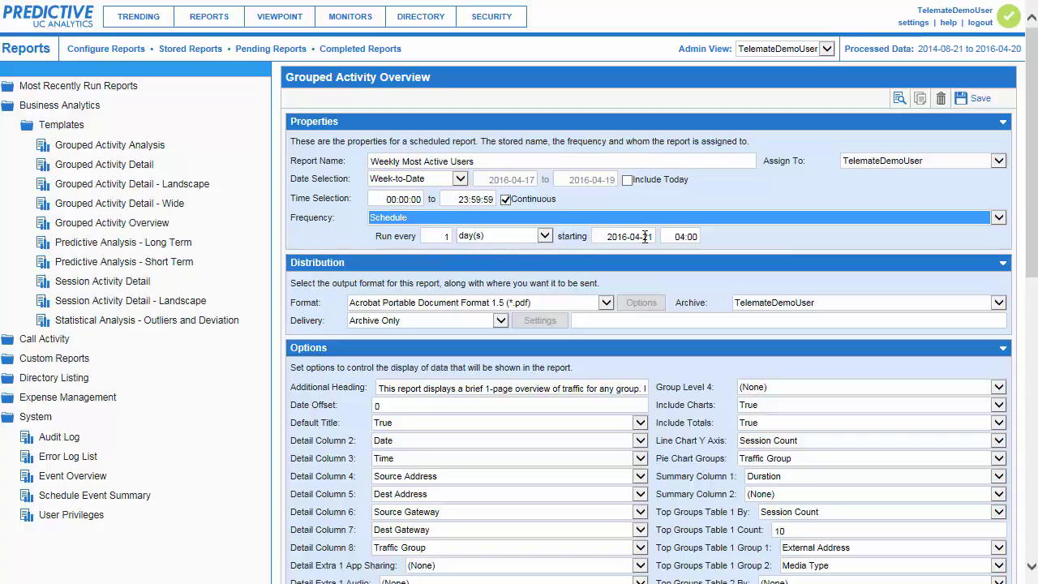
{"action": "left_click", "coordinate": [547, 239]}
{"action": "left_click", "coordinate": [490, 248]}
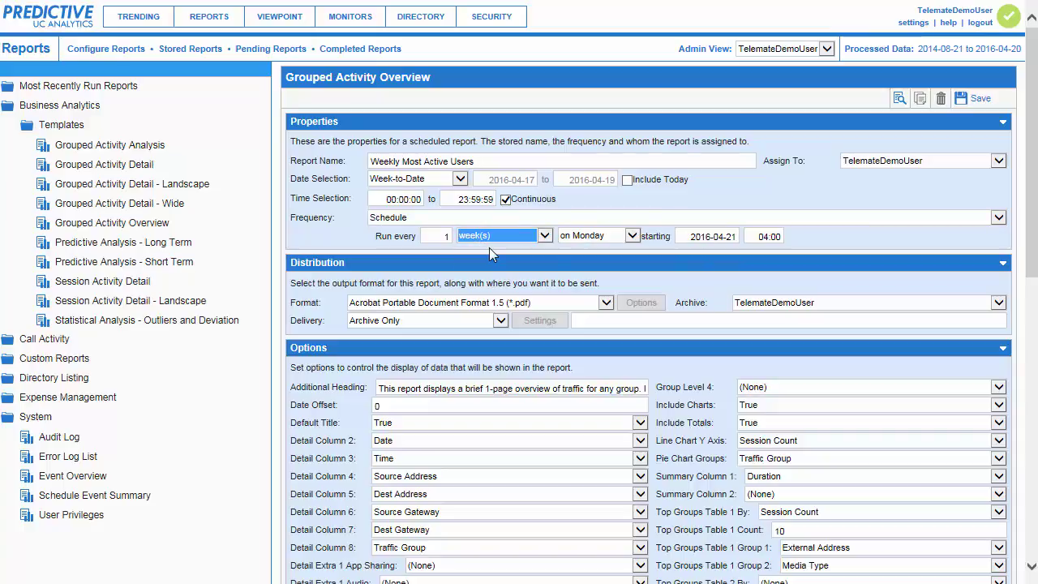
{"action": "left_click", "coordinate": [631, 237]}
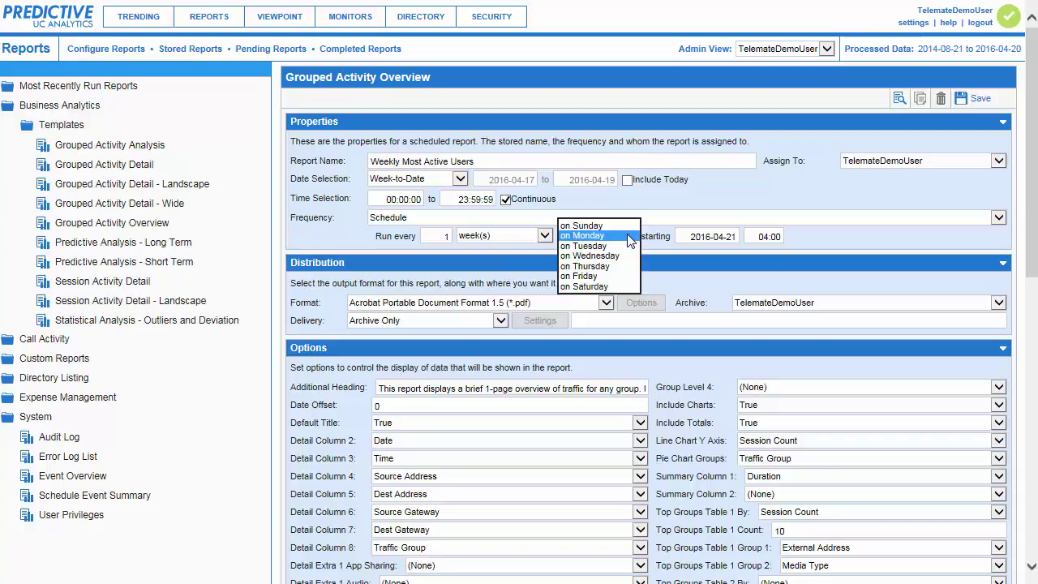
{"action": "left_click", "coordinate": [602, 276]}
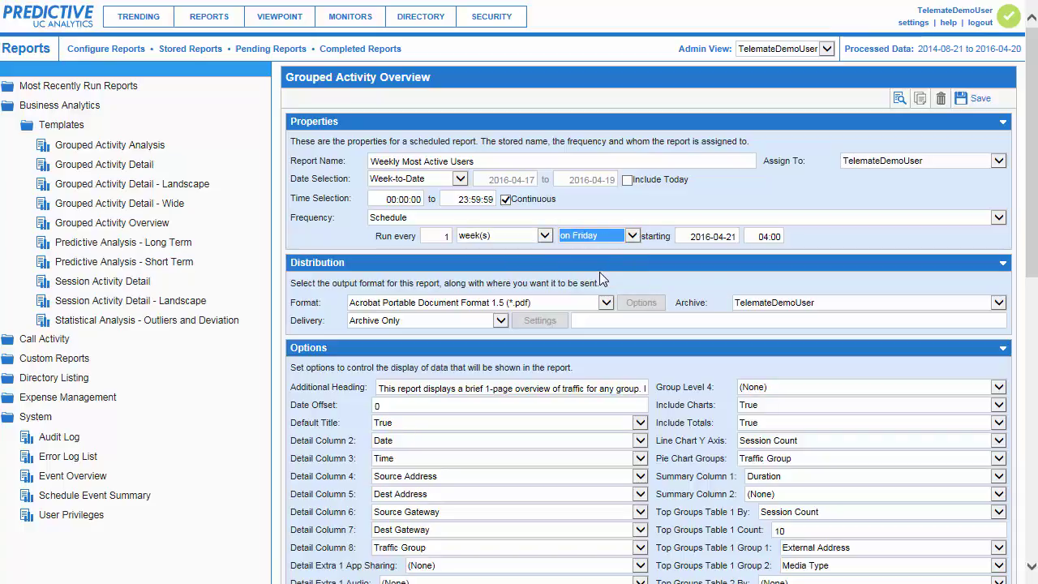
{"action": "left_click", "coordinate": [976, 106]}
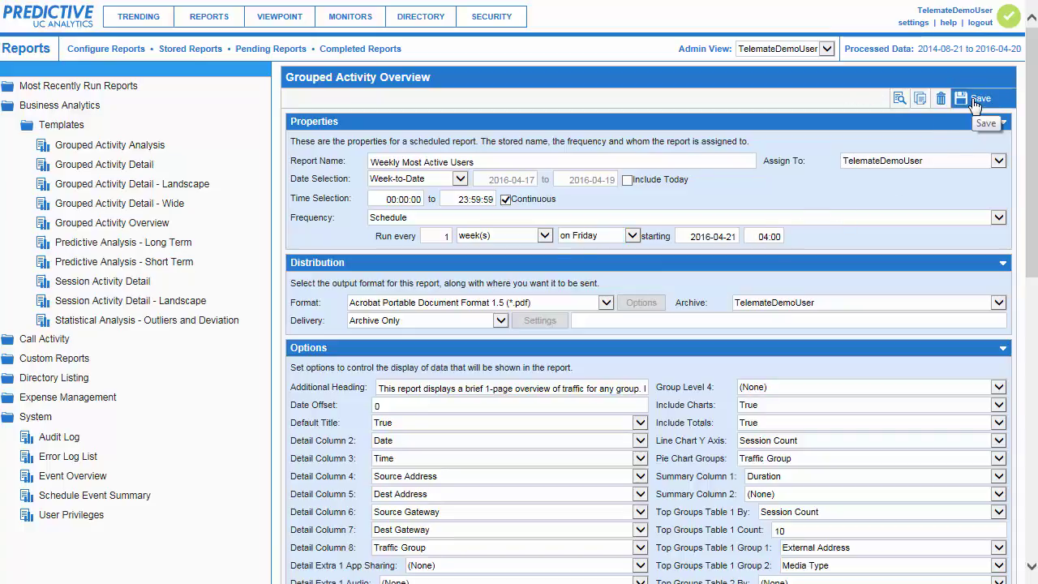
{"action": "left_click", "coordinate": [185, 51]}
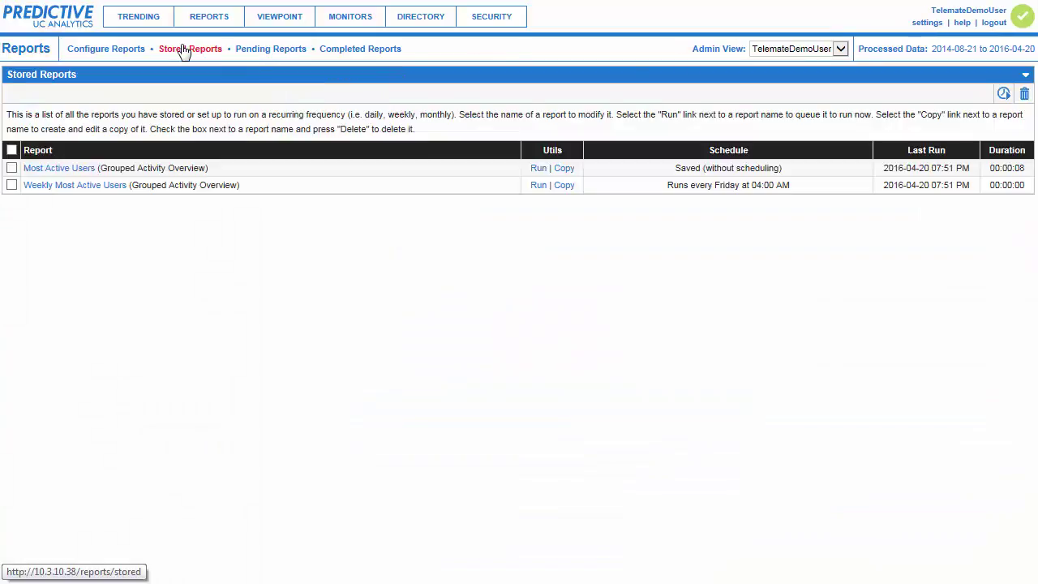